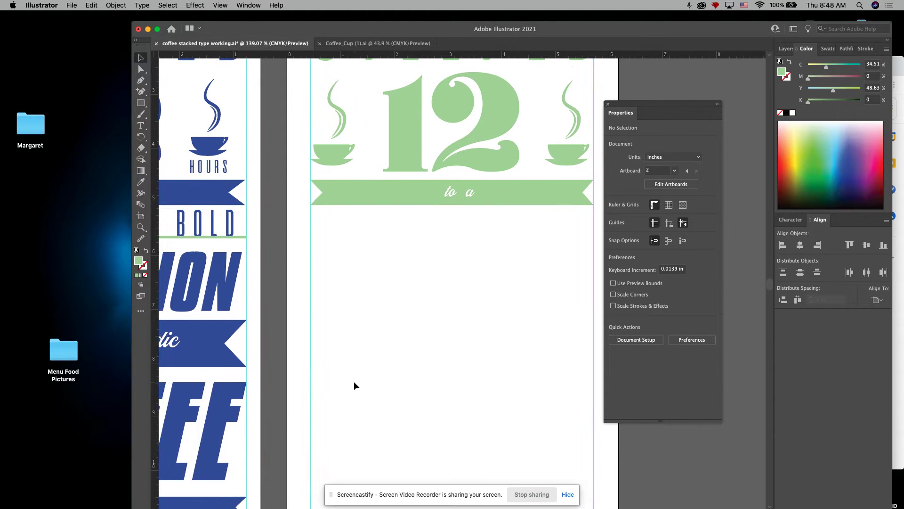
pyautogui.hscroll(-5, 354, 385)
pyautogui.scroll(3, 283, 340)
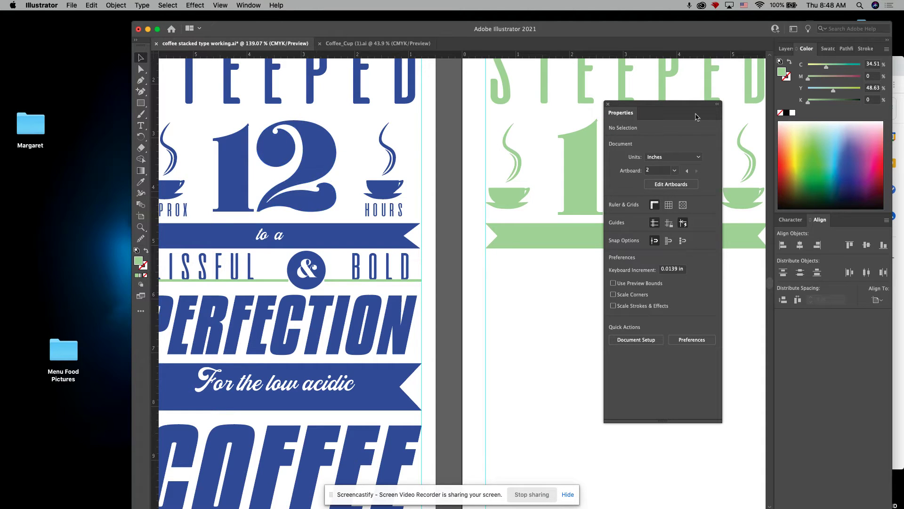
# Add a point-text line below the green banner and pick a new font for it
pyautogui.moveTo(685, 113); pyautogui.dragTo(903, 186)
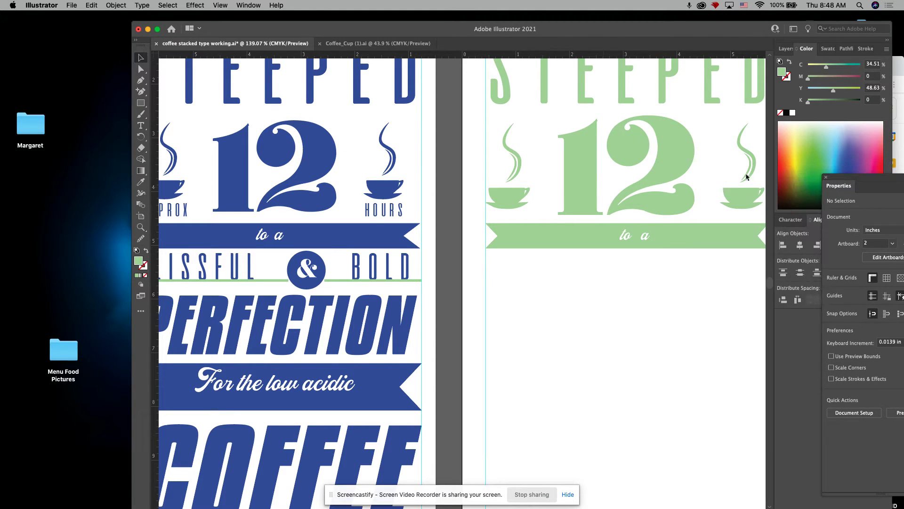
pyautogui.click(141, 125)
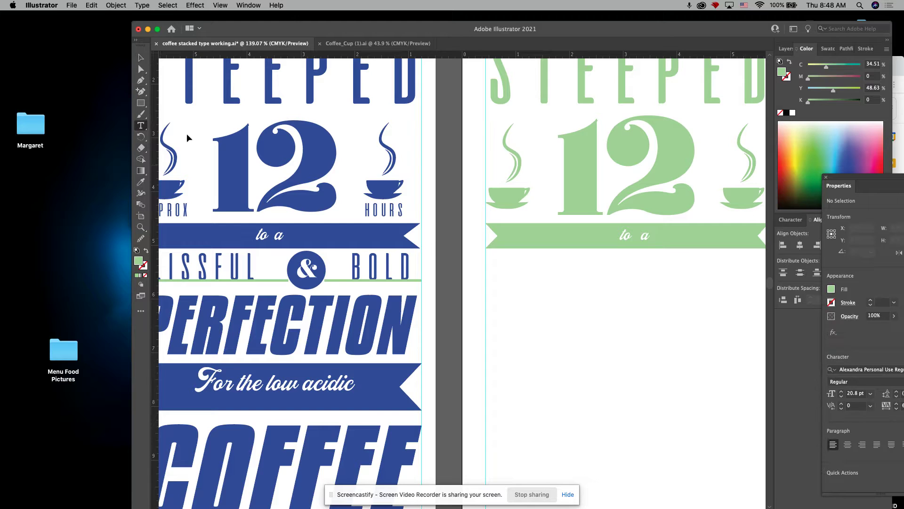
pyautogui.click(491, 253)
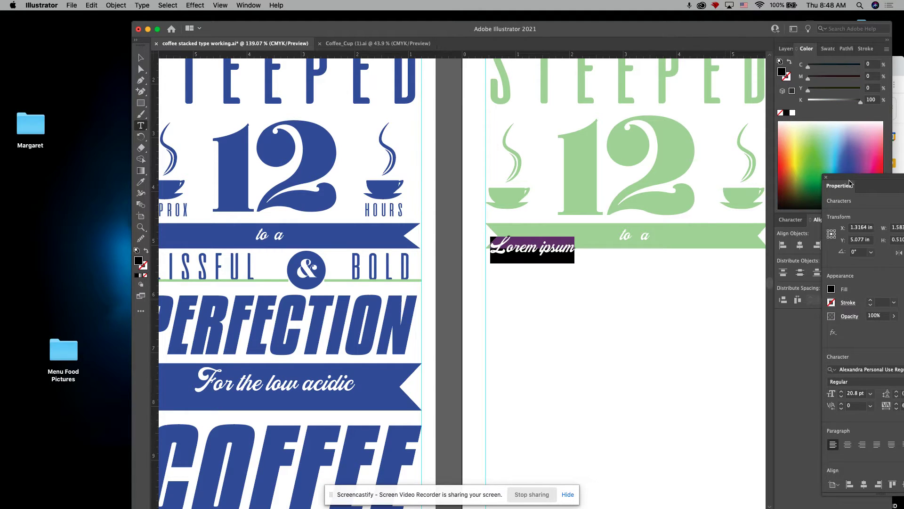
pyautogui.moveTo(885, 181); pyautogui.dragTo(698, 113)
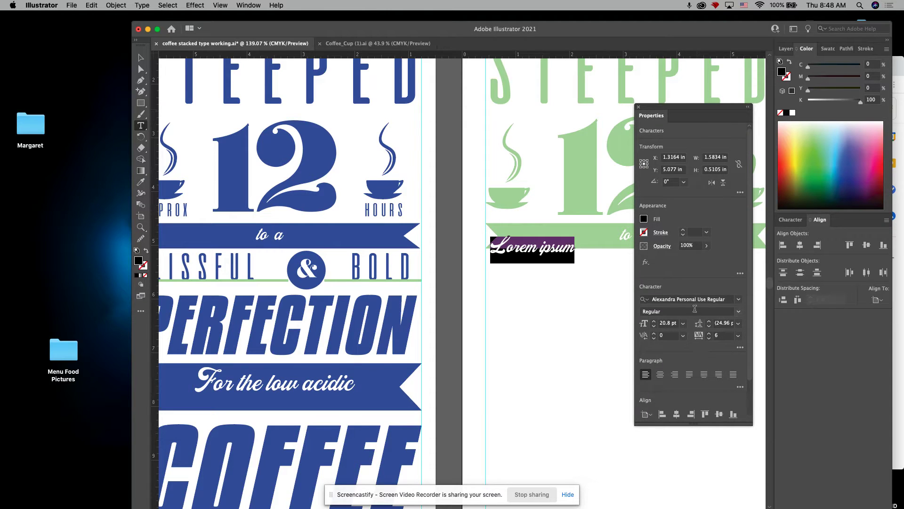
pyautogui.click(738, 300)
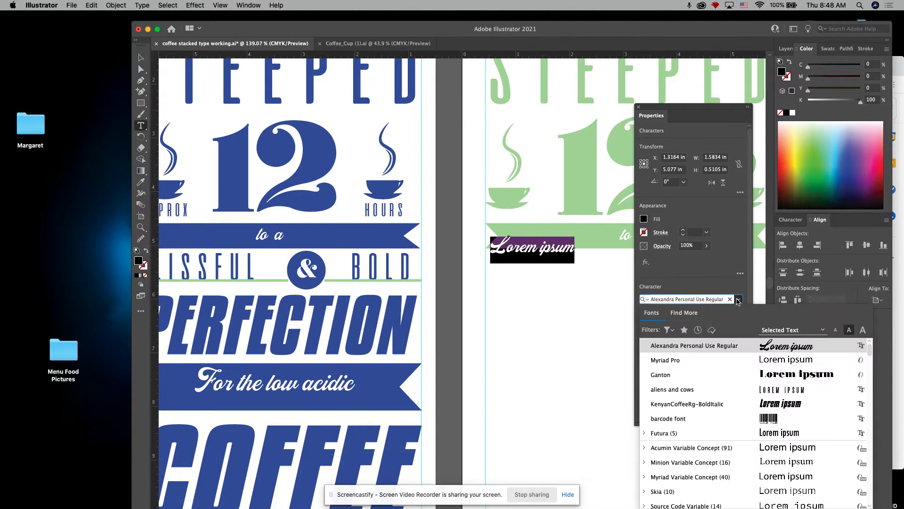
# Apply the aliens and cows font and enter 'BLISSFUL BOLD' as the line's text
pyautogui.click(783, 395)
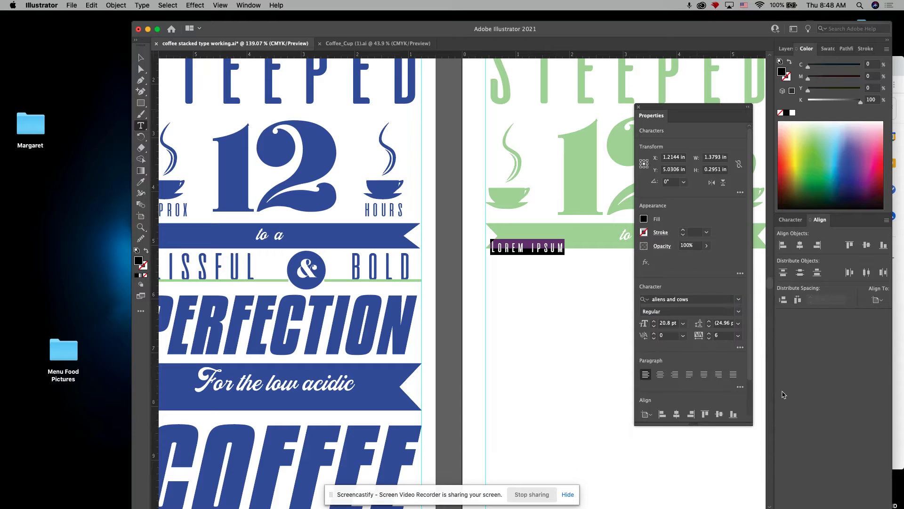
pyautogui.write('BLISSFUL ')
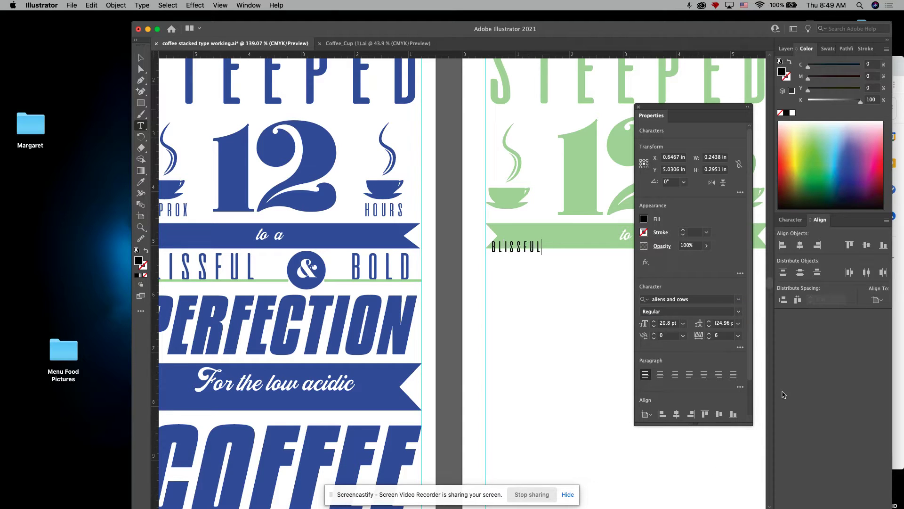
pyautogui.write('BO')
pyautogui.write('LD')
pyautogui.press('Escape')
pyautogui.click(653, 334)
# Select all of BLISSFUL BOLD and raise its tracking to 30
pyautogui.tripleClick(559, 248)
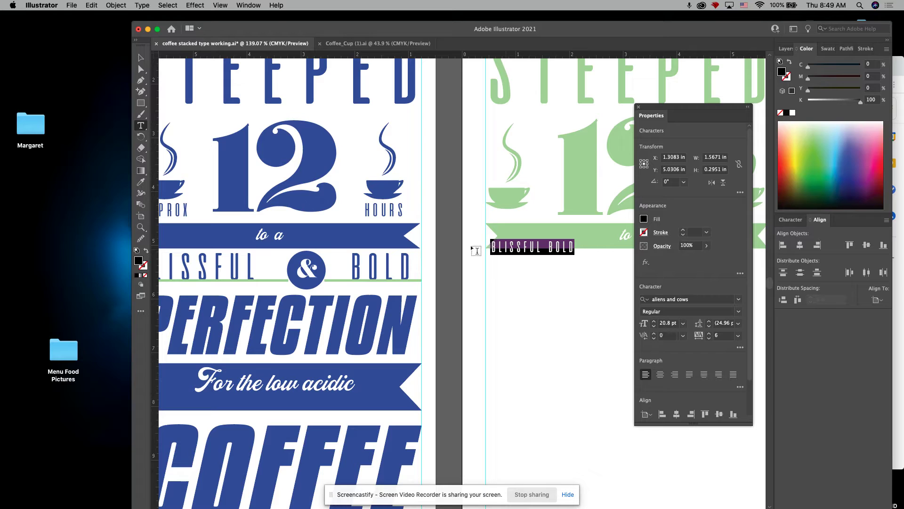
pyautogui.click(710, 333)
pyautogui.click(710, 334)
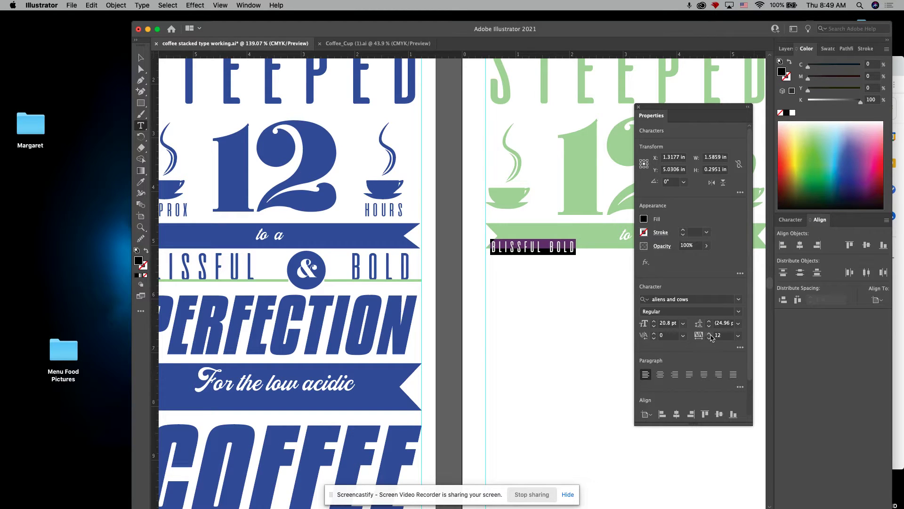
pyautogui.click(709, 333)
pyautogui.click(710, 334)
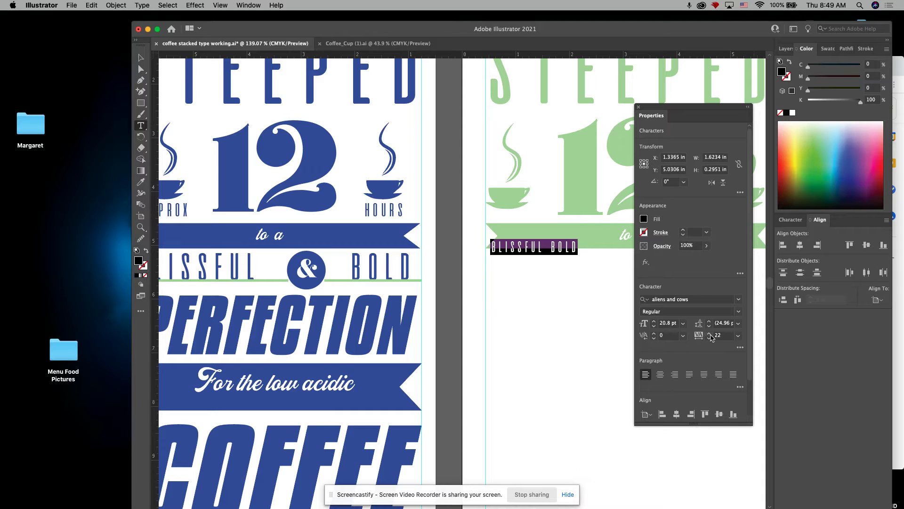
pyautogui.click(710, 333)
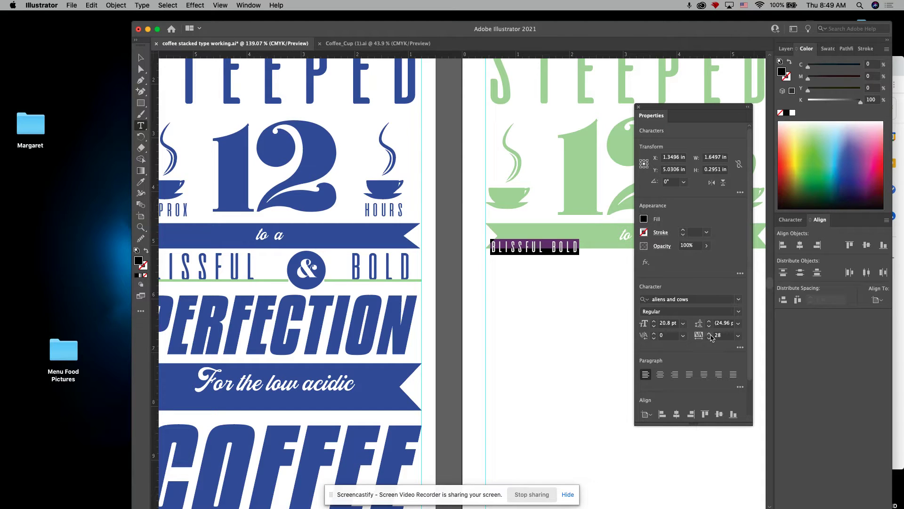
pyautogui.click(710, 335)
pyautogui.click(553, 245)
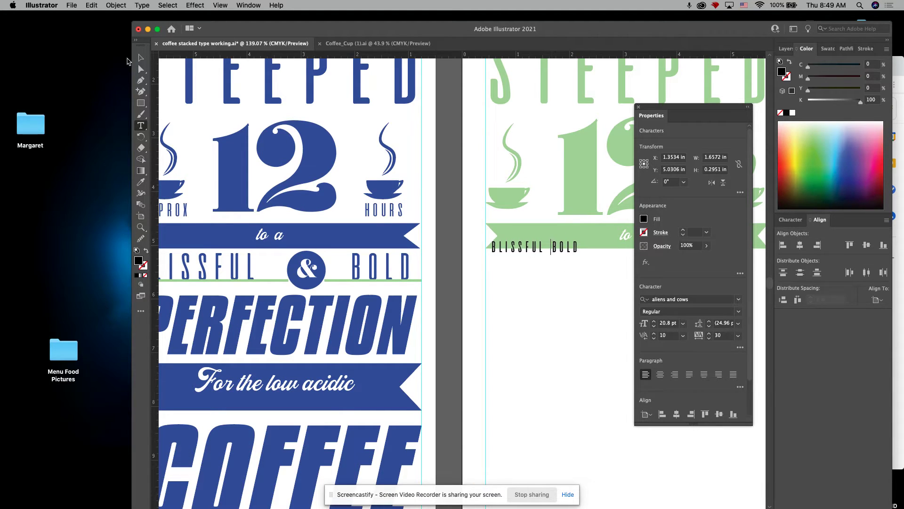
# Scale BLISSFUL BOLD by its corner handle, settling at about 50 pt
pyautogui.click(140, 58)
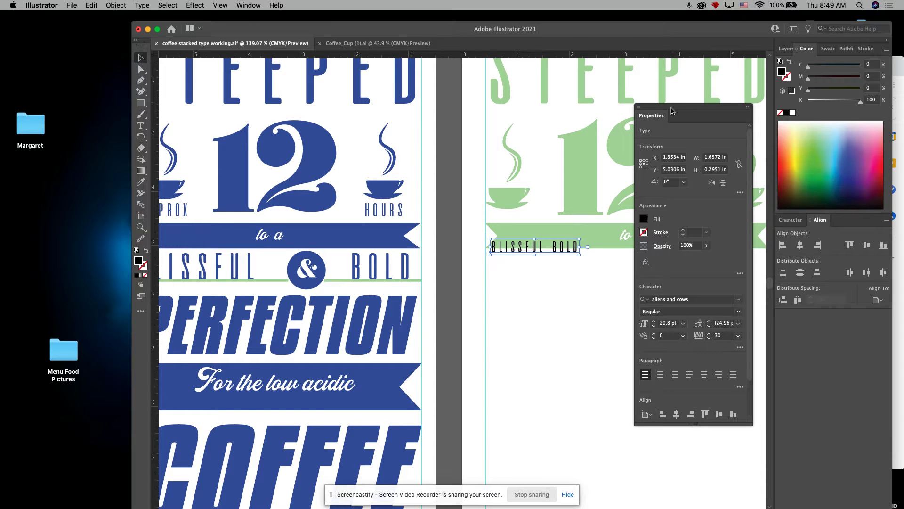
pyautogui.moveTo(671, 111); pyautogui.dragTo(866, 120)
pyautogui.hscroll(2, 460, 408)
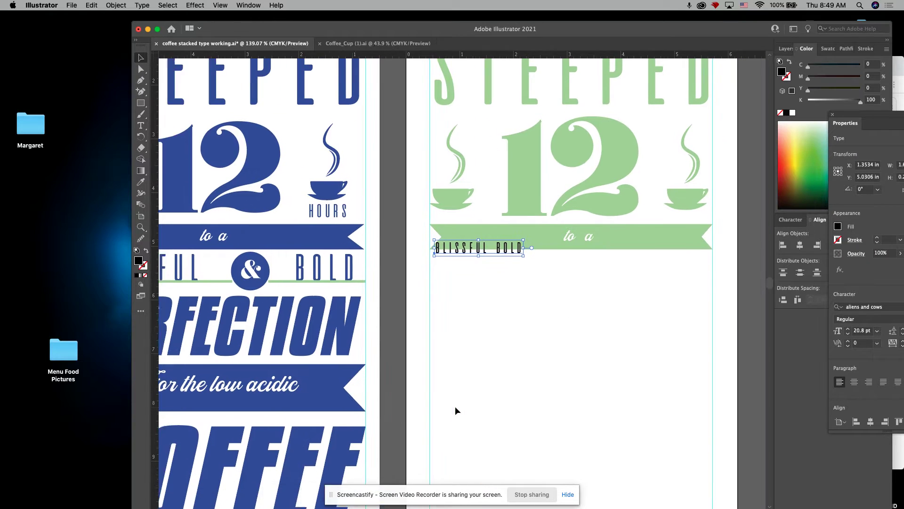
pyautogui.hscroll(3, 456, 407)
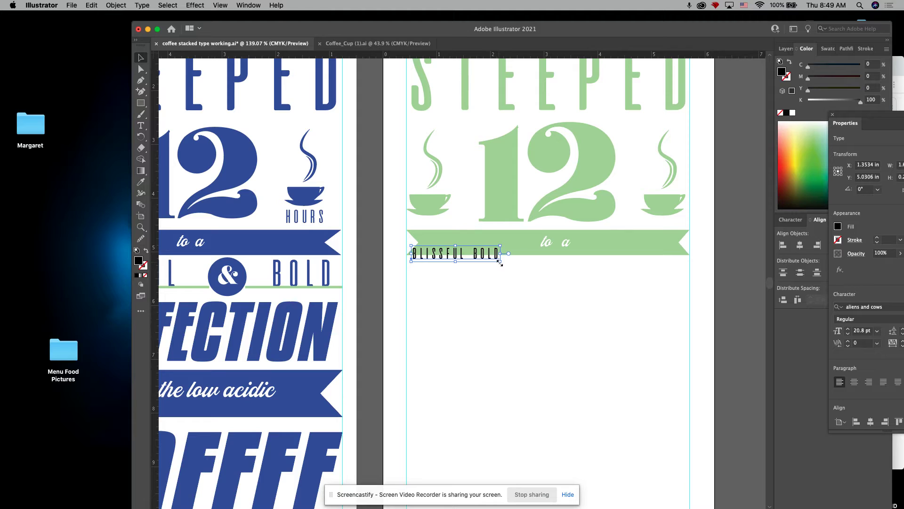
pyautogui.moveTo(500, 262); pyautogui.dragTo(703, 334)
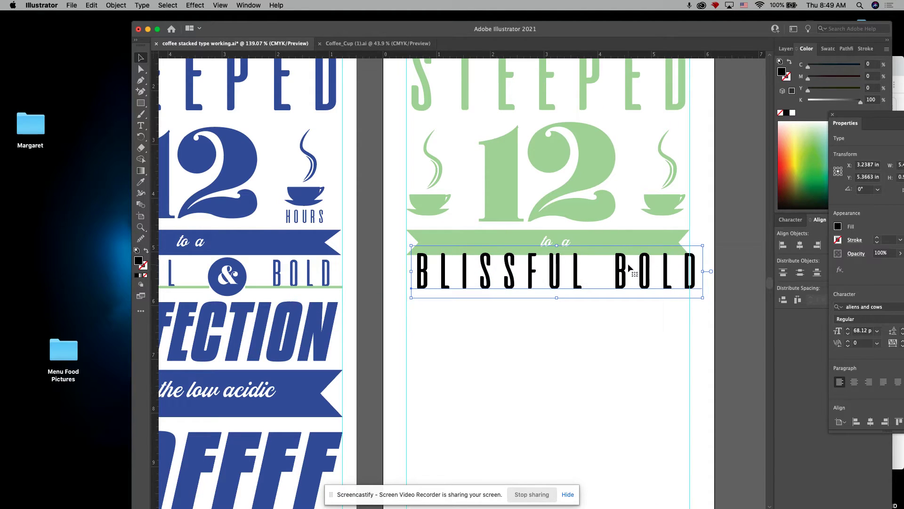
pyautogui.moveTo(703, 298); pyautogui.dragTo(690, 295)
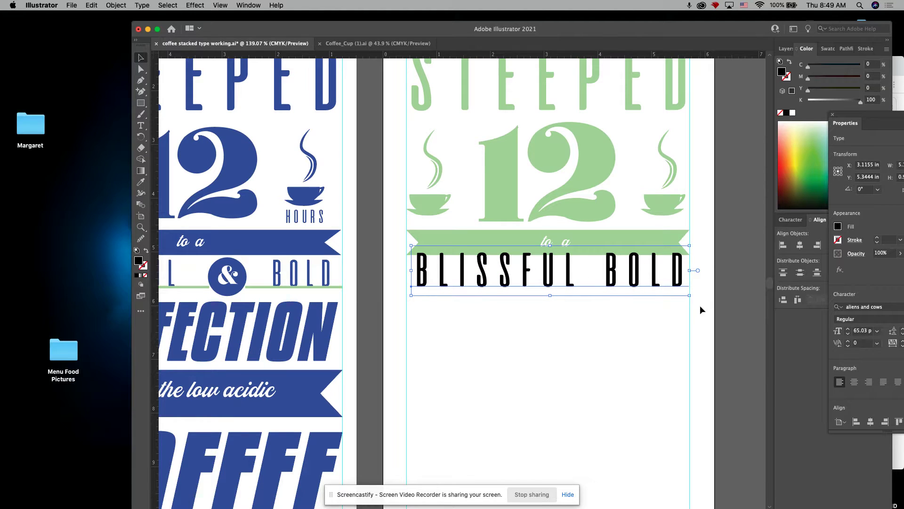
pyautogui.keyDown('shift'); pyautogui.moveTo(690, 295); pyautogui.dragTo(627, 285); pyautogui.keyUp('shift')
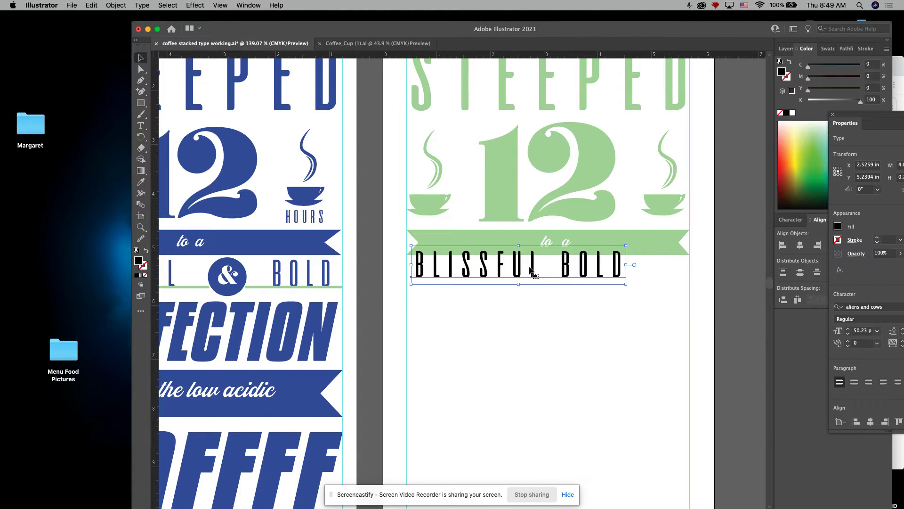
pyautogui.click(140, 126)
# Delete the space between BLISSFUL and BOLD so the two words touch
pyautogui.click(557, 266)
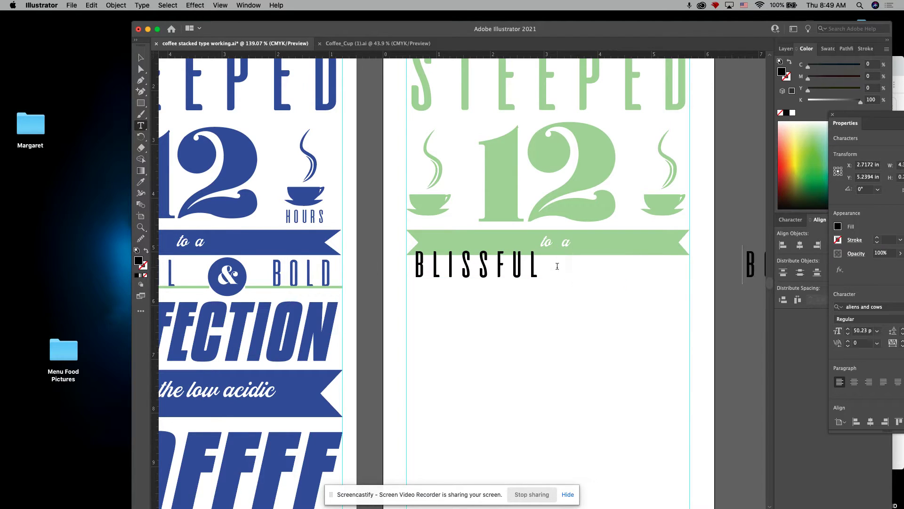
pyautogui.press('BackSpace')
pyautogui.press('BackSpace')
pyautogui.press('BackSpace')
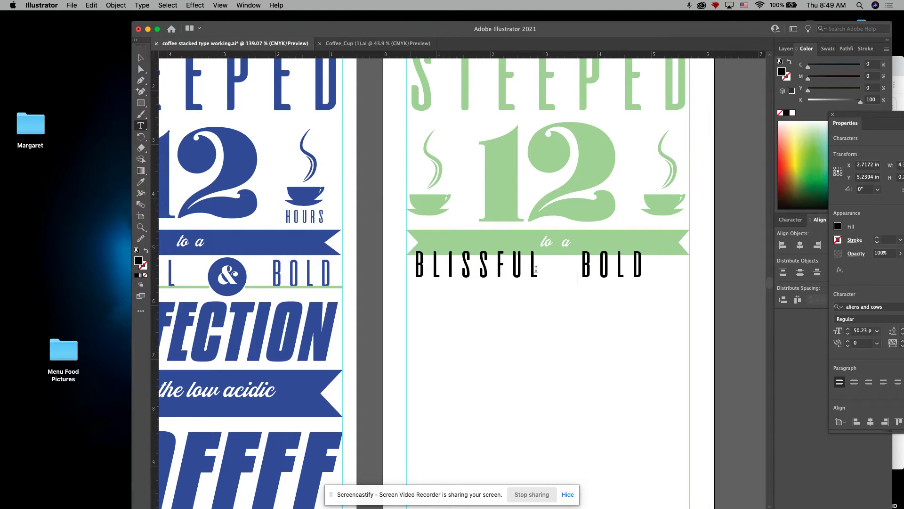
pyautogui.press('super+z')
pyautogui.press('super+shift+z')
pyautogui.press('BackSpace')
pyautogui.press('BackSpace')
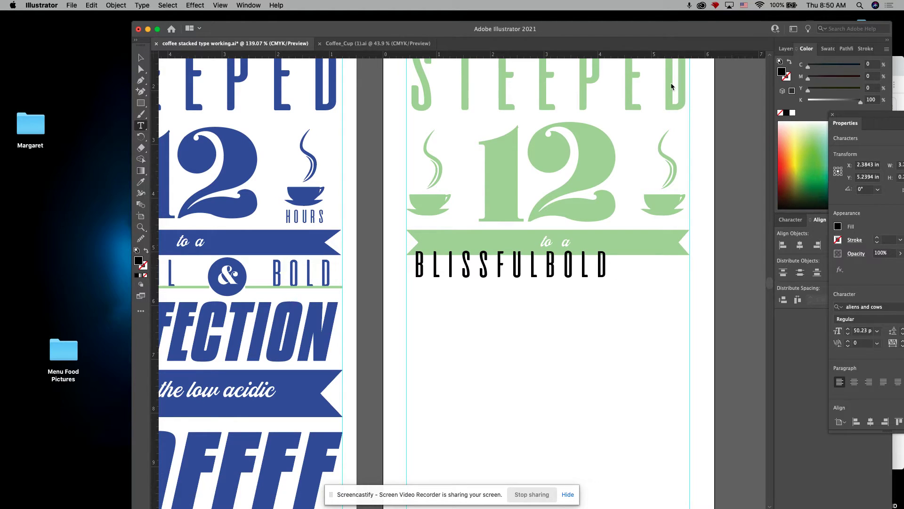
pyautogui.moveTo(876, 125)
pyautogui.mouseDown()
pyautogui.moveTo(684, 125)
pyautogui.moveTo(677, 114)
pyautogui.mouseUp()
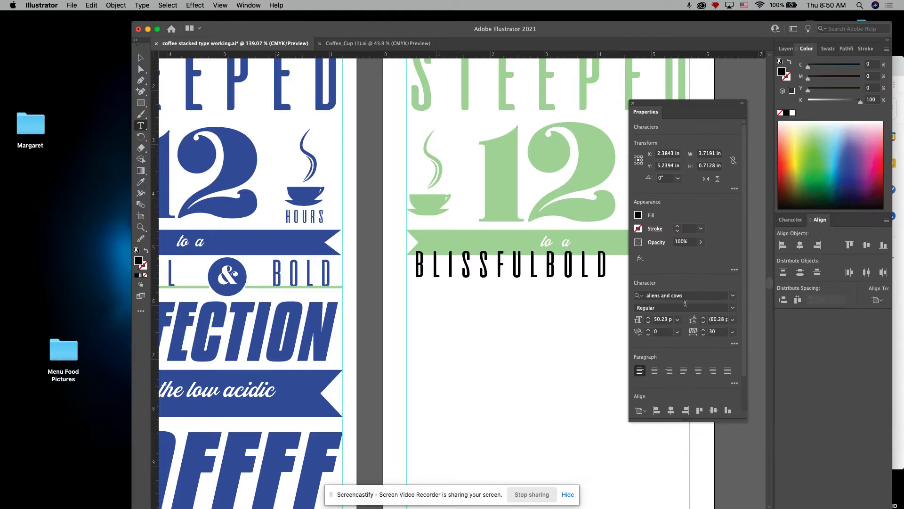
# Set tracking to 5 for the whole BLISSFULBOLD line
pyautogui.click(731, 332)
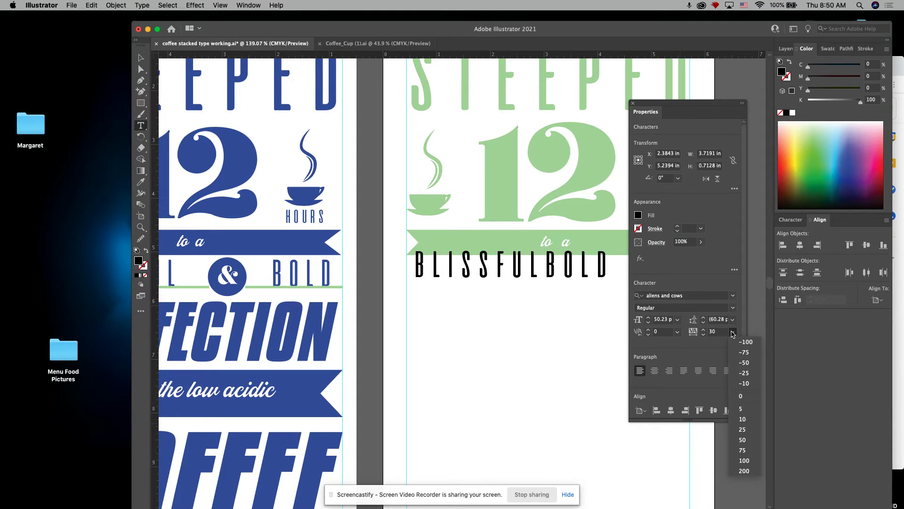
pyautogui.click(753, 411)
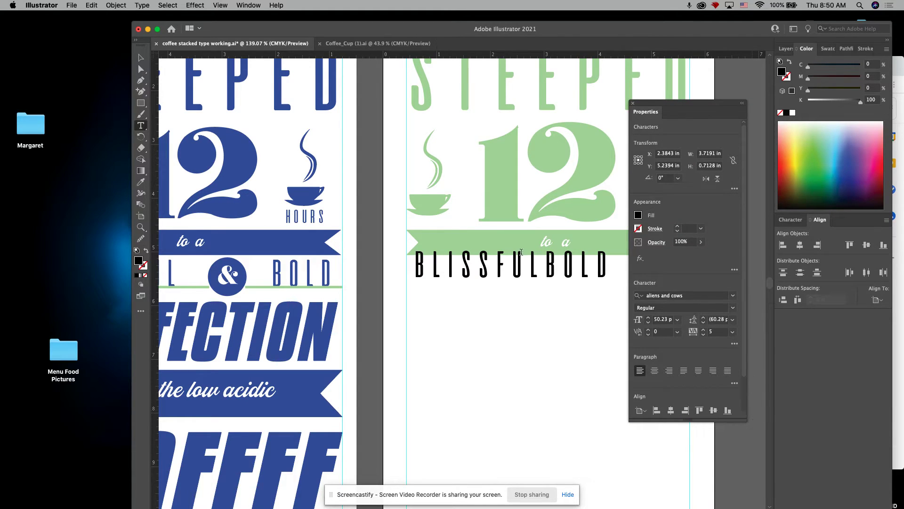
pyautogui.press('Escape')
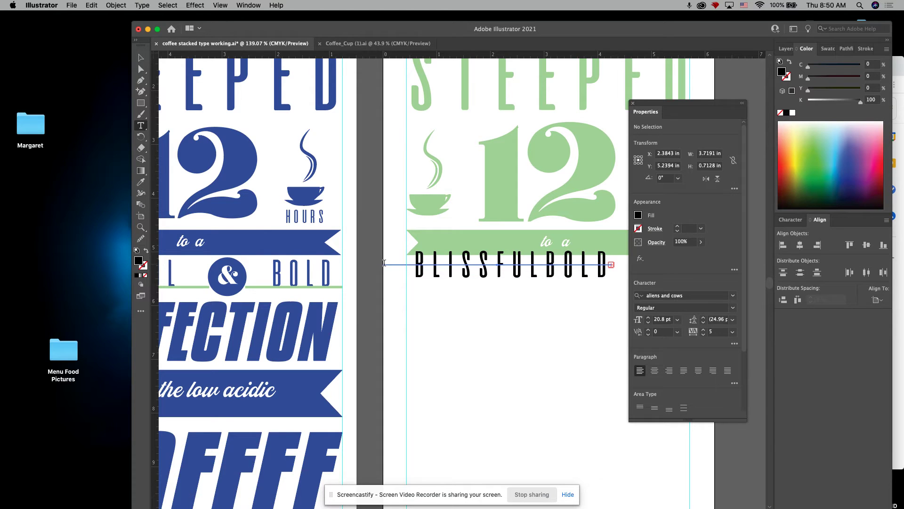
pyautogui.click(491, 275)
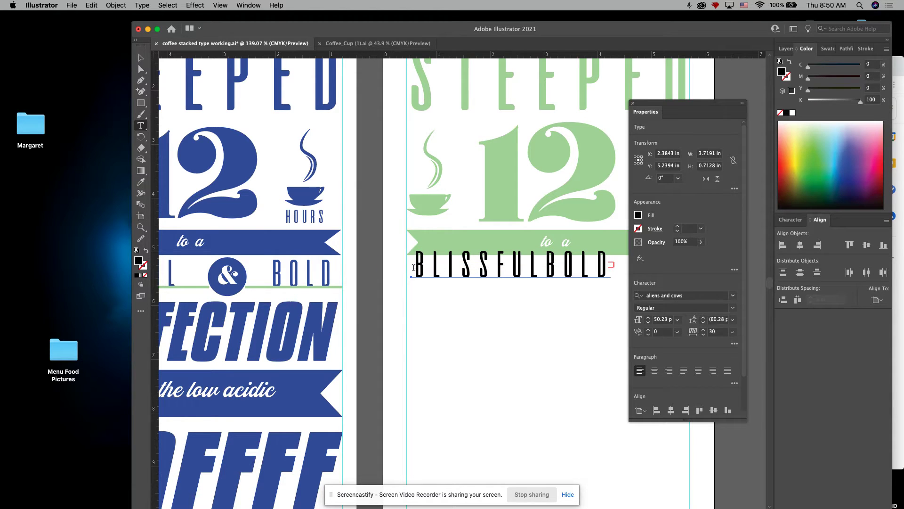
pyautogui.moveTo(413, 267); pyautogui.dragTo(611, 269)
pyautogui.click(732, 334)
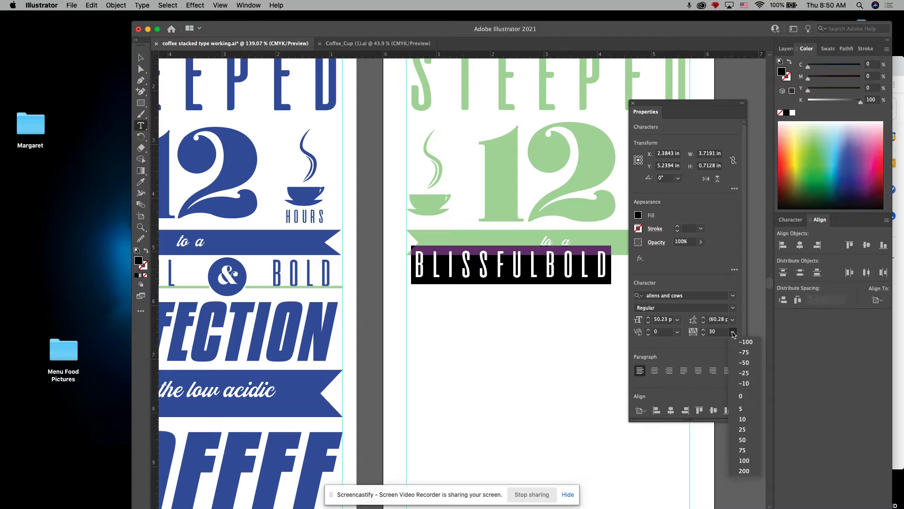
pyautogui.click(741, 408)
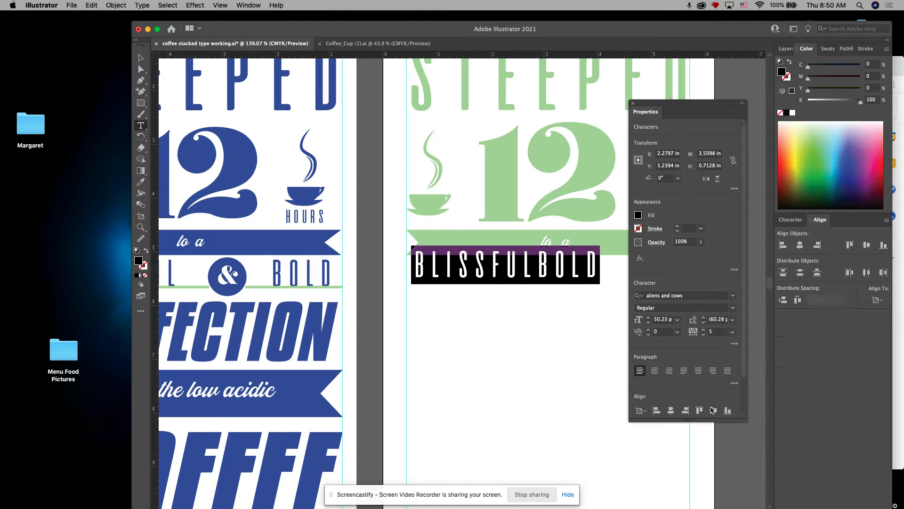
# Space BLISSFUL and BOLD apart and nudge the line slightly lower and left
pyautogui.click(530, 265)
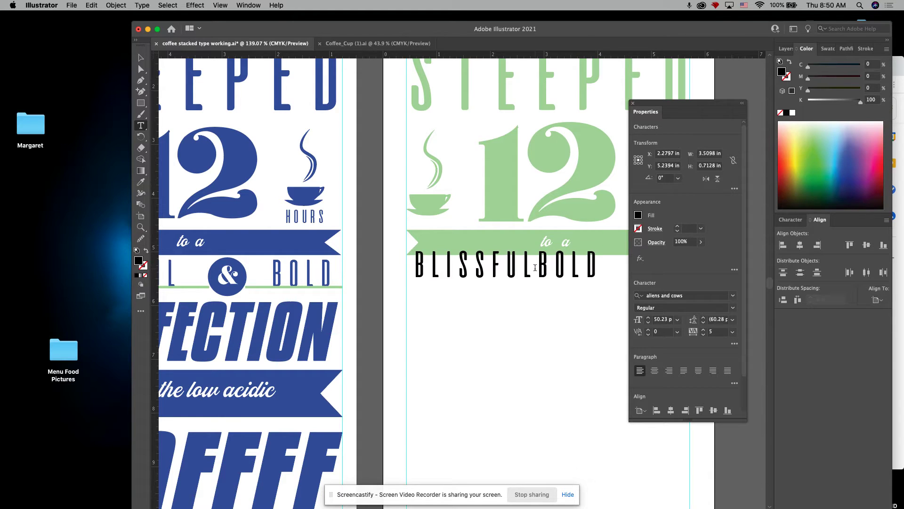
pyautogui.moveTo(685, 113)
pyautogui.mouseDown()
pyautogui.moveTo(791, 115)
pyautogui.moveTo(843, 131)
pyautogui.mouseUp()
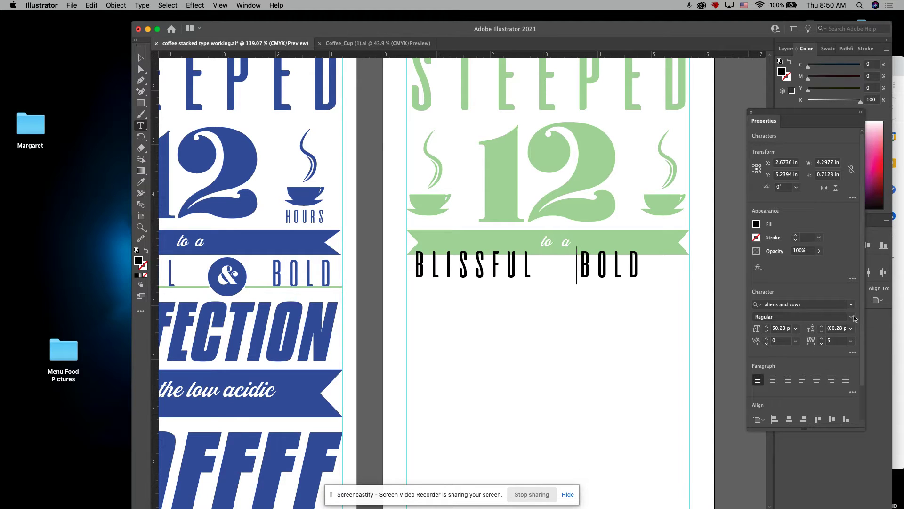
pyautogui.click(853, 278)
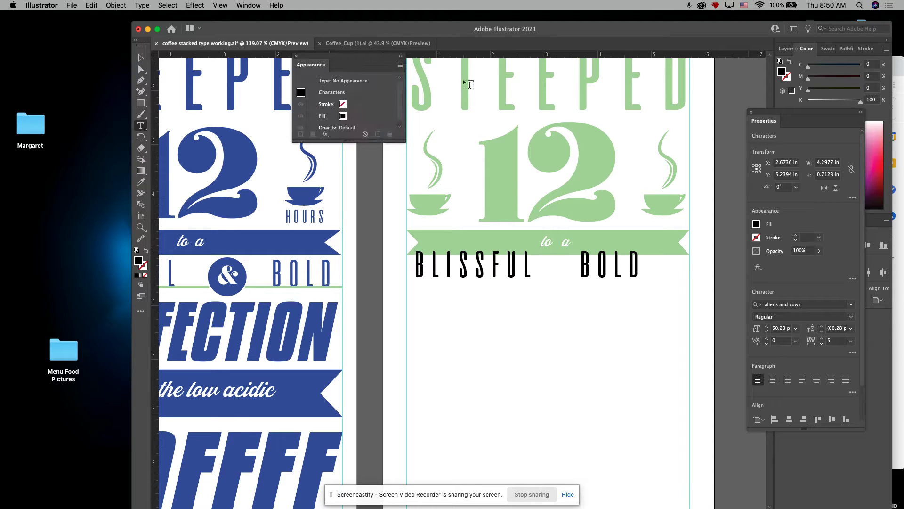
pyautogui.click(296, 56)
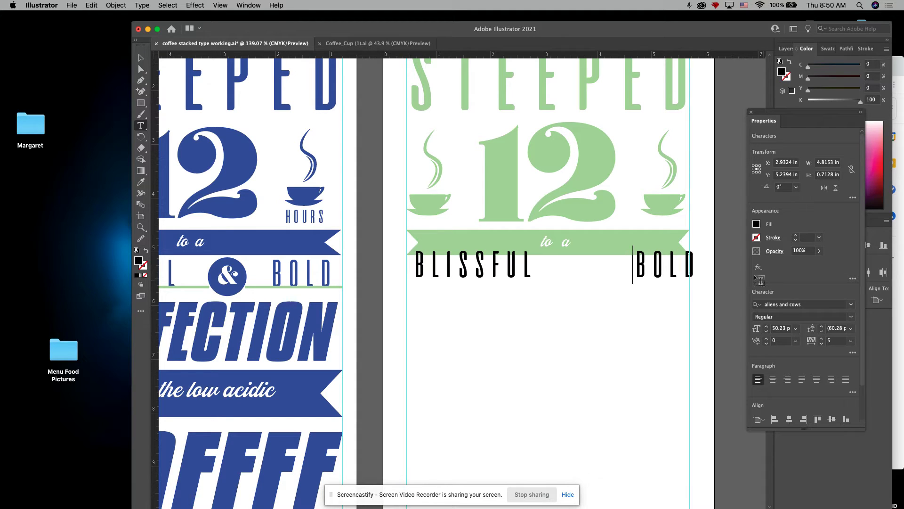
pyautogui.click(140, 57)
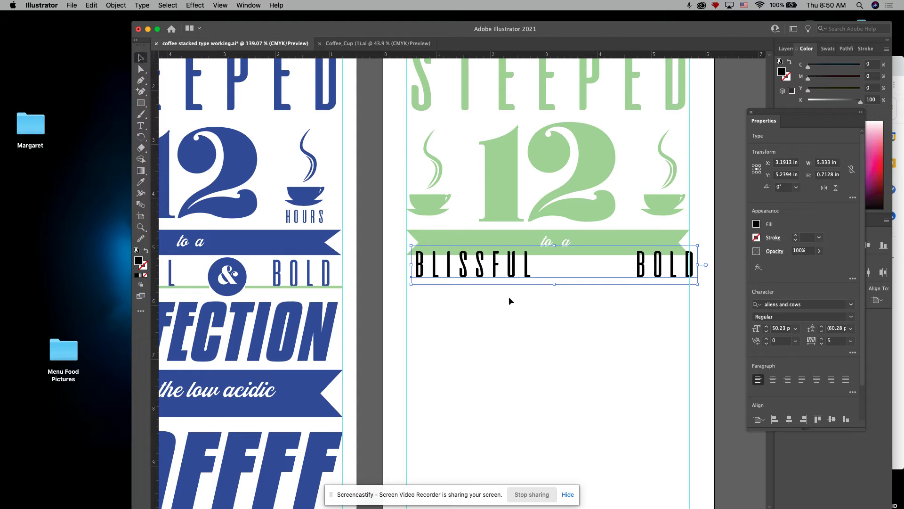
pyautogui.moveTo(504, 279); pyautogui.dragTo(500, 286)
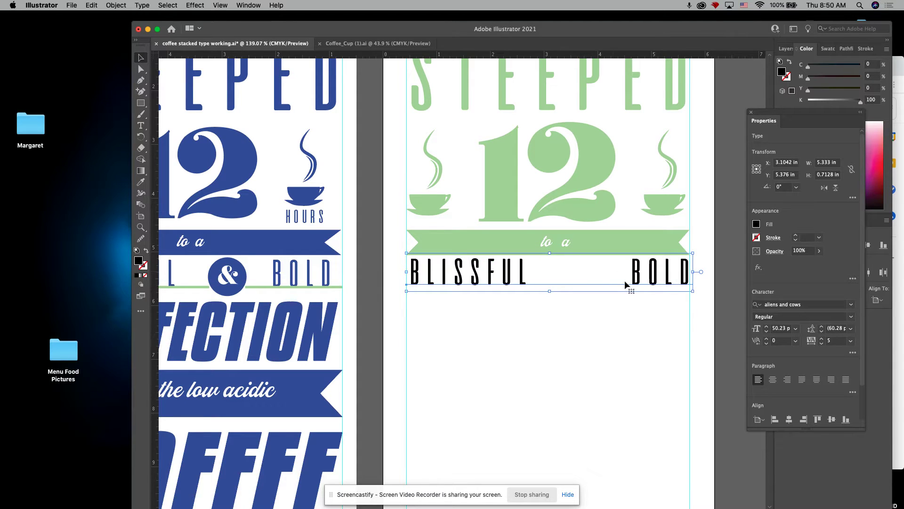
# Remove one space before BOLD and sample the banner's green for the text
pyautogui.click(141, 125)
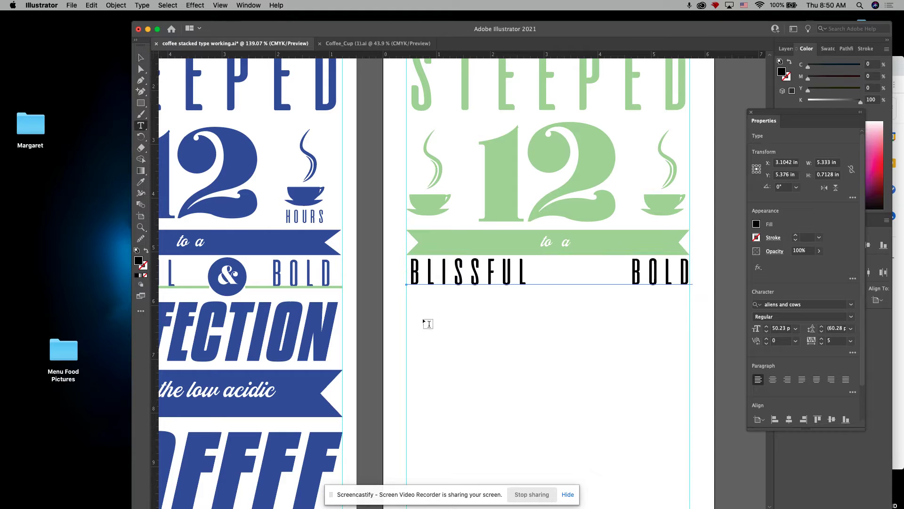
pyautogui.click(628, 272)
pyautogui.press('BackSpace')
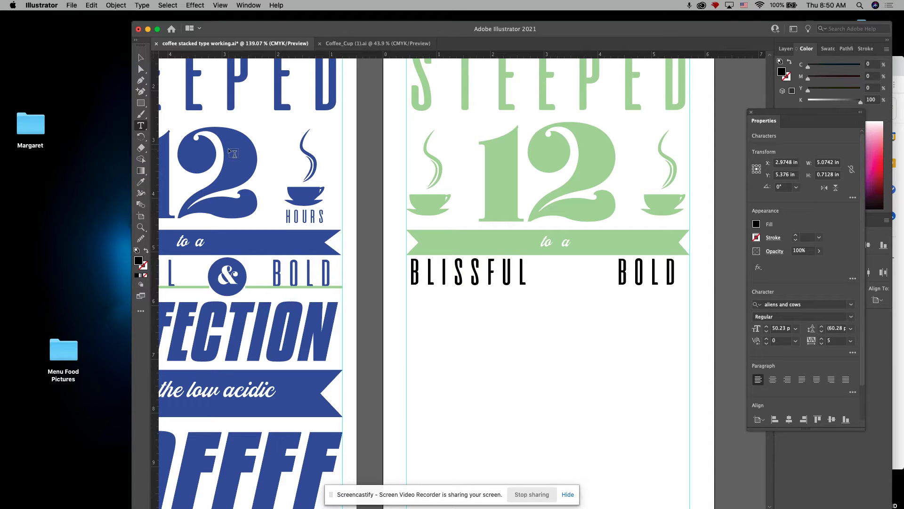
pyautogui.click(141, 58)
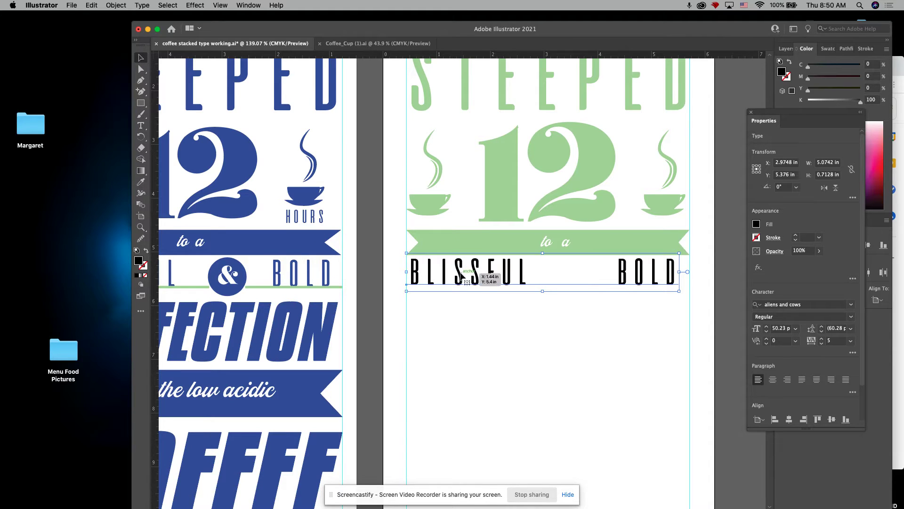
pyautogui.click(139, 182)
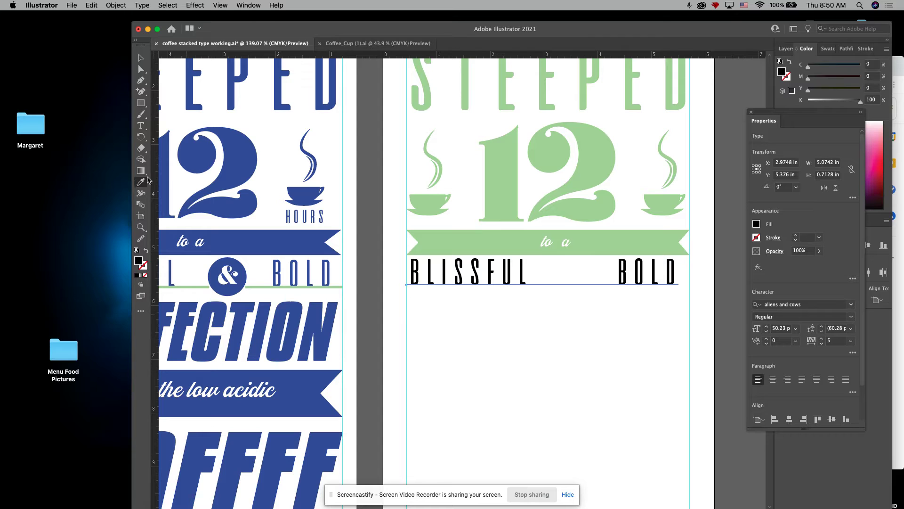
# Color the text line banner green and draw a circle between BLISSFUL and BOLD
pyautogui.click(469, 238)
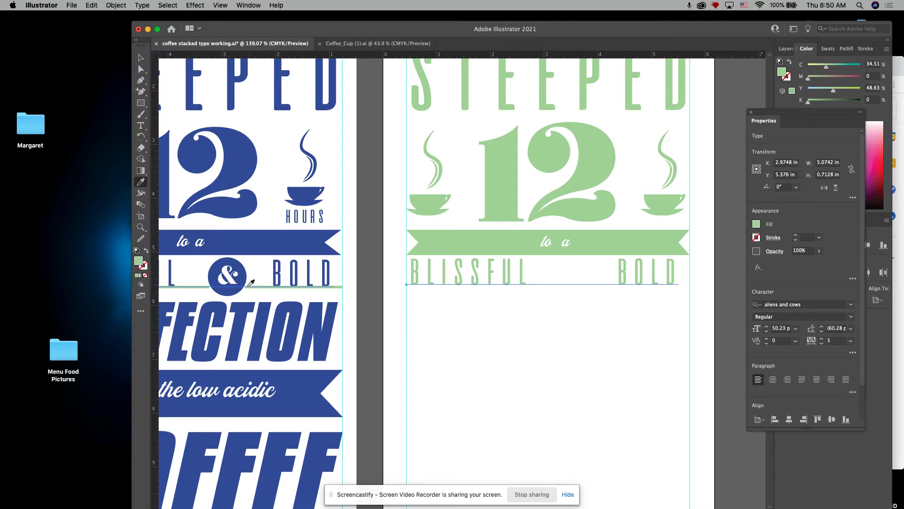
pyautogui.click(140, 103)
pyautogui.click(186, 115)
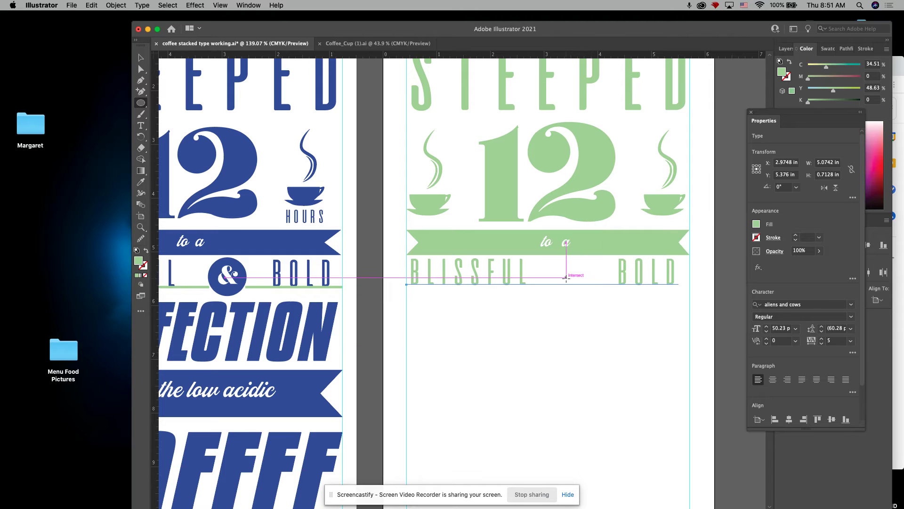
pyautogui.moveTo(561, 262)
pyautogui.mouseDown()
pyautogui.moveTo(598, 307)
pyautogui.moveTo(584, 284)
pyautogui.mouseUp()
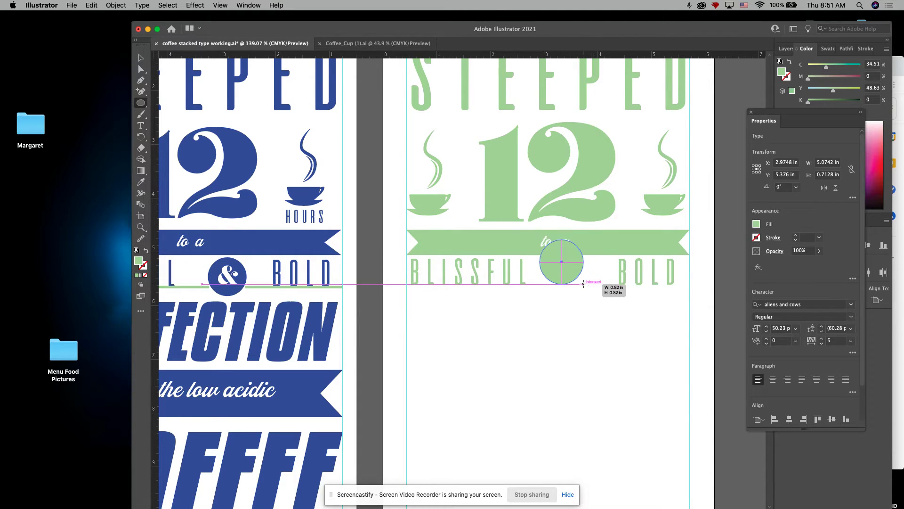
pyautogui.moveTo(583, 283); pyautogui.dragTo(587, 287)
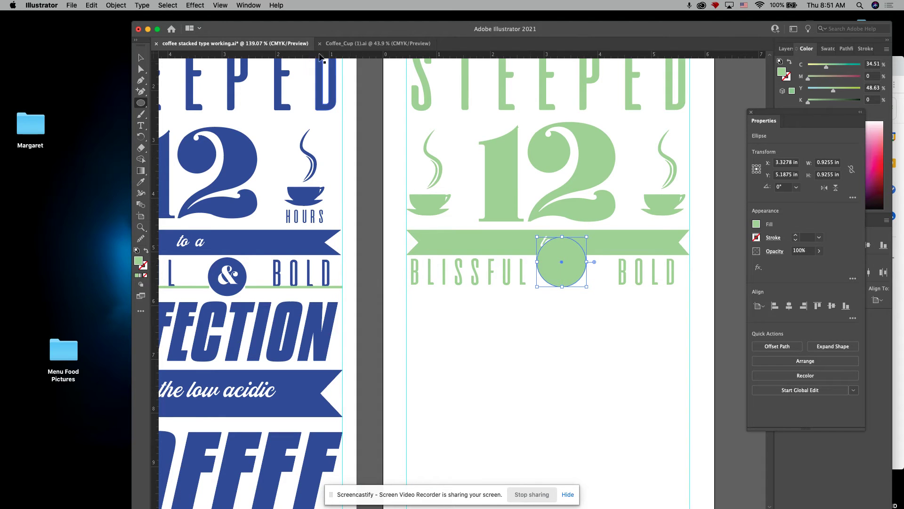
# Shrink the circle to about 0.69 in and center it between the words
pyautogui.click(141, 58)
pyautogui.moveTo(550, 256); pyautogui.dragTo(566, 270)
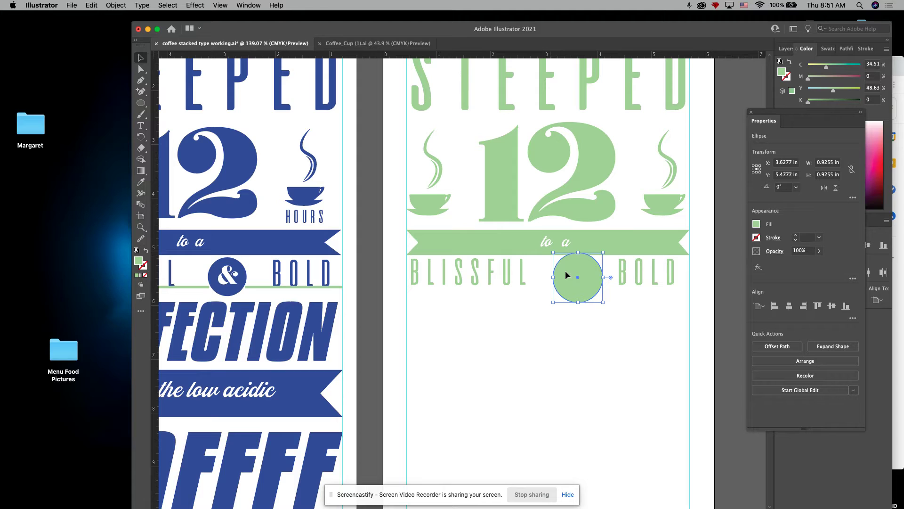
pyautogui.moveTo(603, 301); pyautogui.dragTo(582, 285)
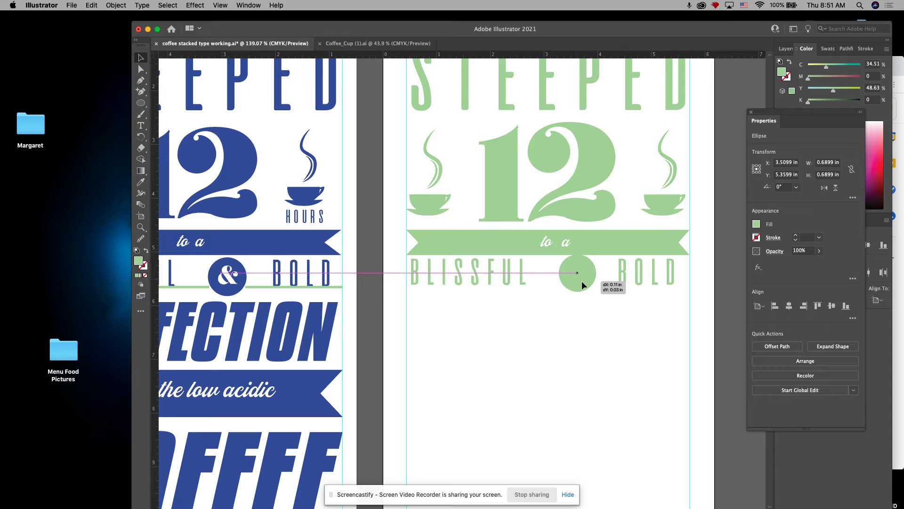
pyautogui.moveTo(582, 285); pyautogui.dragTo(579, 286)
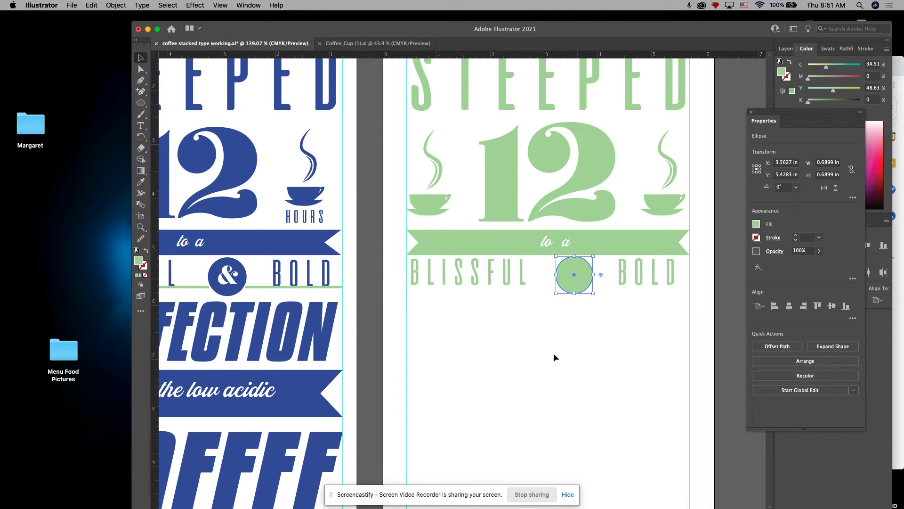
pyautogui.click(554, 354)
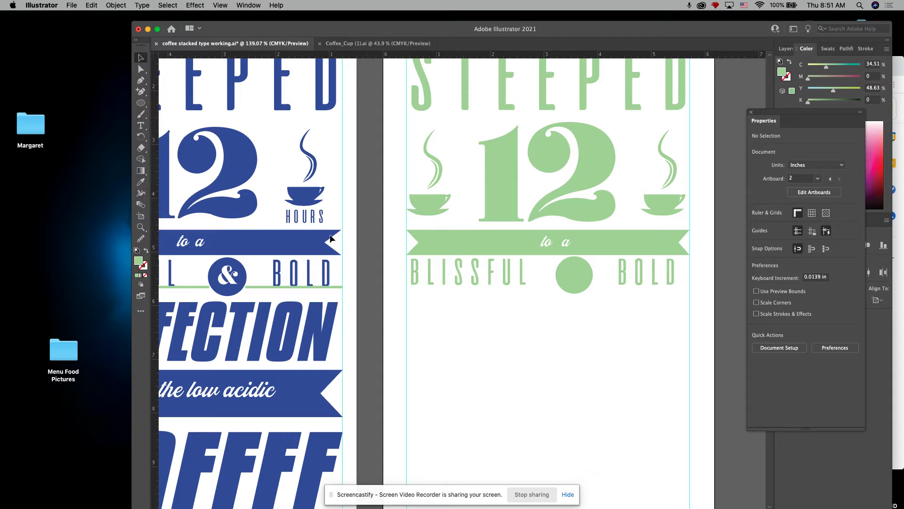
pyautogui.click(141, 125)
# Create an ampersand text object below the circle set in Ganton
pyautogui.click(546, 315)
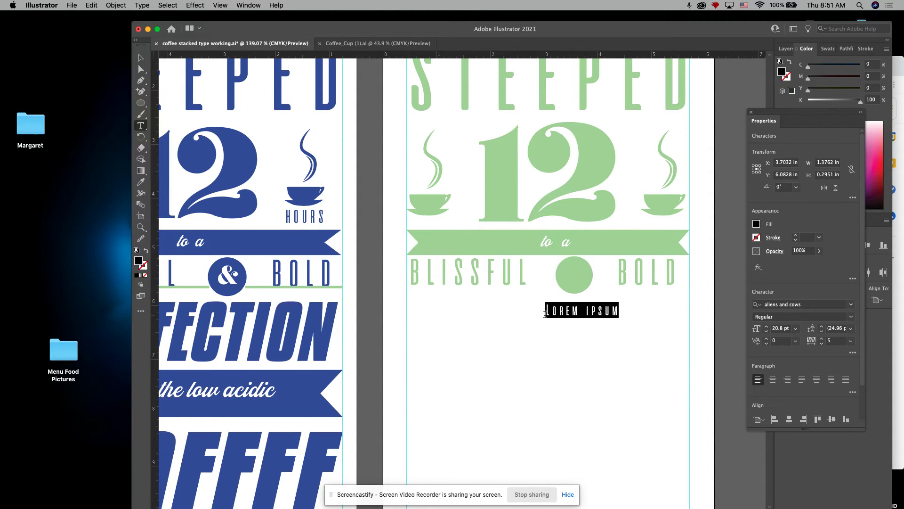
pyautogui.write('AND')
pyautogui.press('BackSpace')
pyautogui.press('BackSpace')
pyautogui.press('BackSpace')
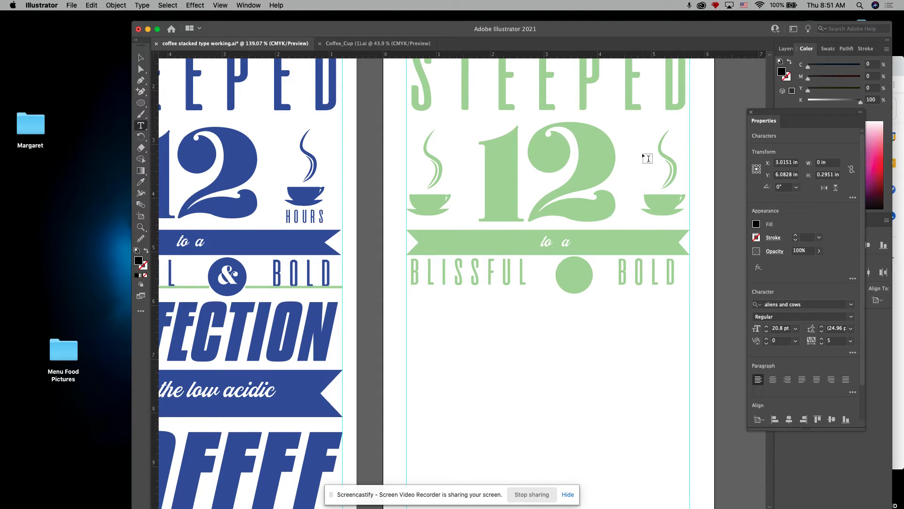
pyautogui.click(851, 304)
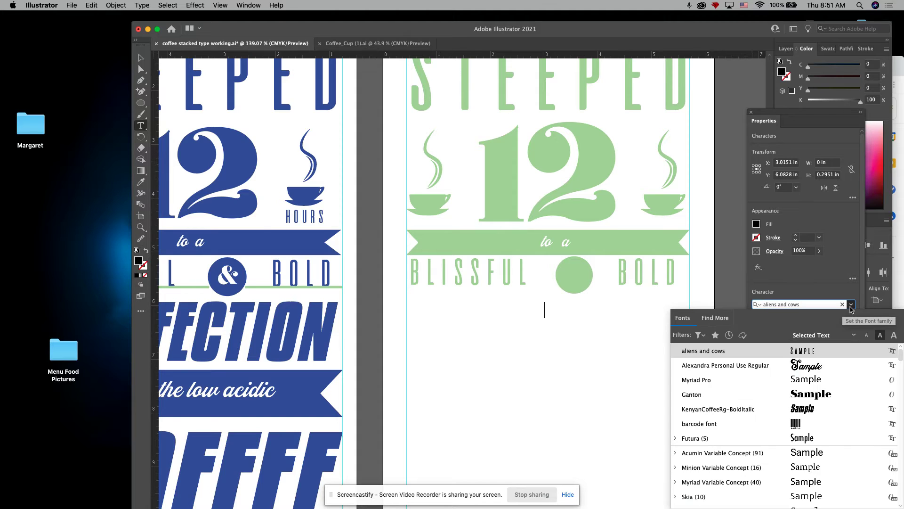
pyautogui.click(821, 394)
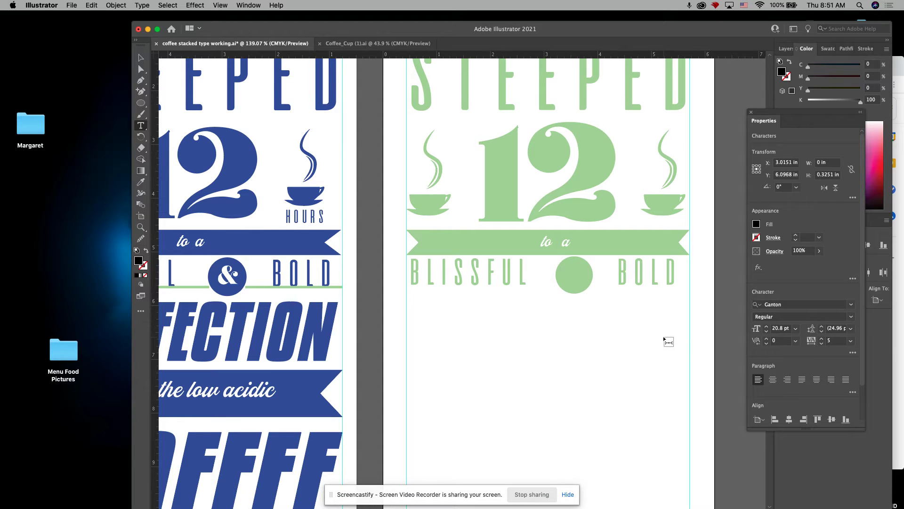
pyautogui.write('&')
# Move the Ganton ampersand into the green circle
pyautogui.click(142, 58)
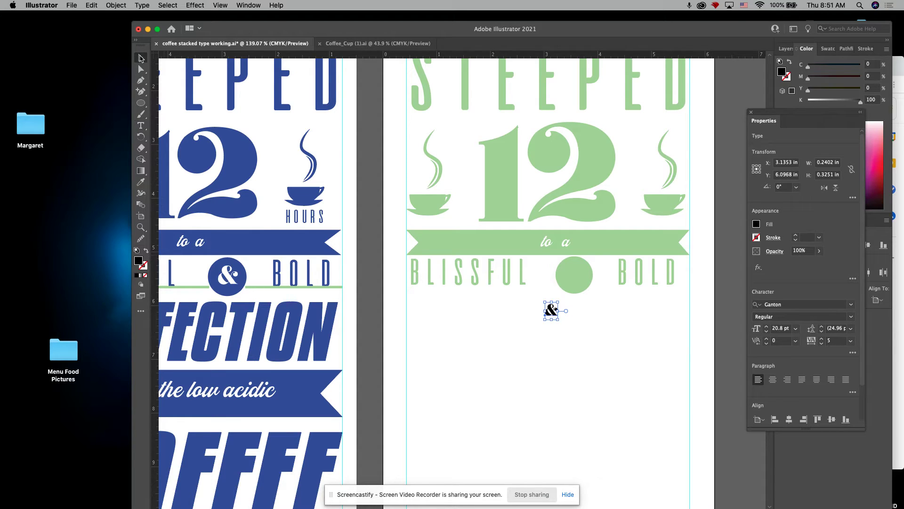
pyautogui.moveTo(558, 316); pyautogui.dragTo(589, 289)
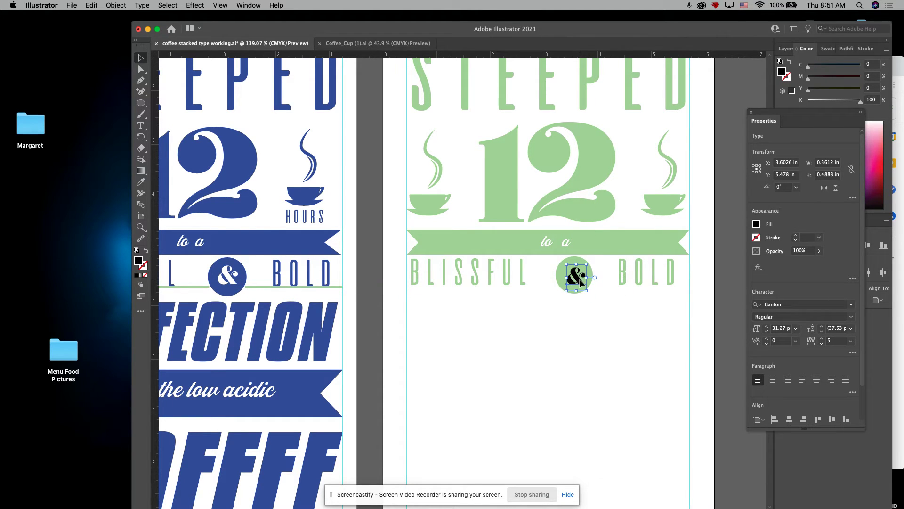
pyautogui.moveTo(579, 279); pyautogui.dragTo(577, 278)
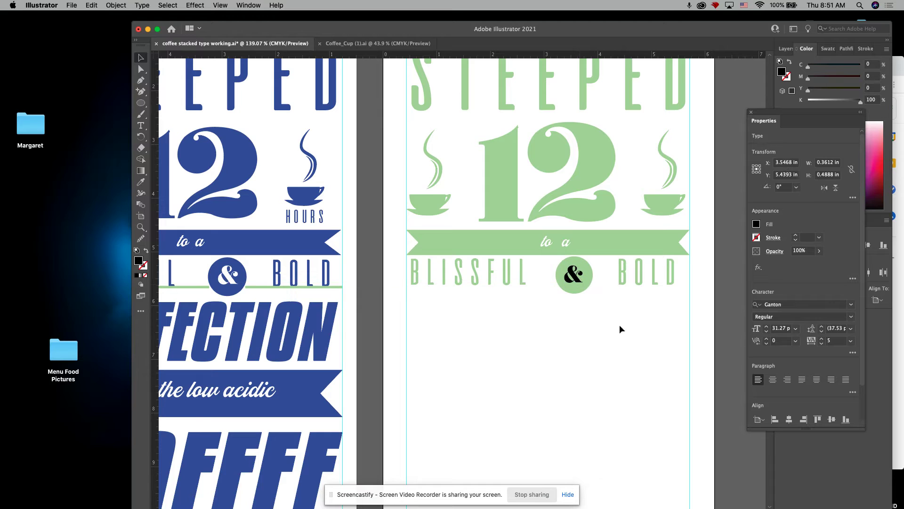
pyautogui.click(619, 325)
pyautogui.click(589, 283)
# Top-align the ampersand with the circle and enlarge the ampersand
pyautogui.keyDown('shift'); pyautogui.click(576, 275); pyautogui.keyUp('shift')
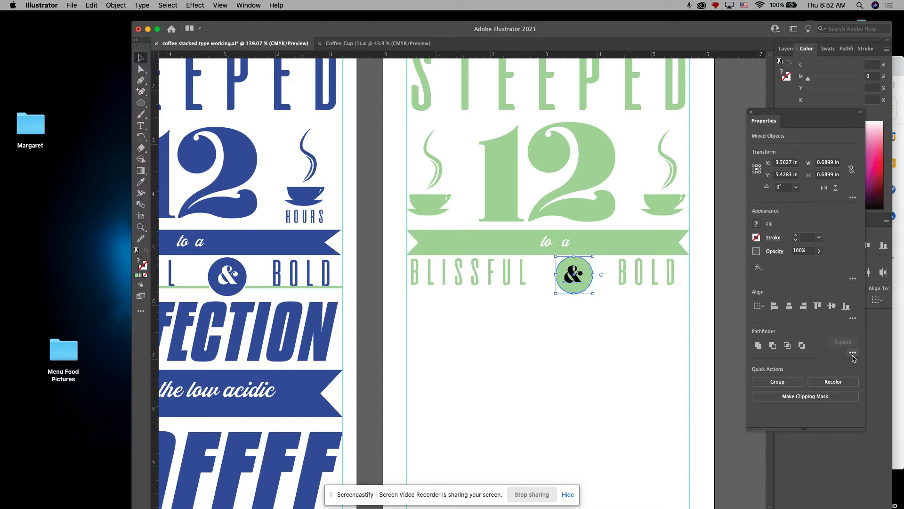
pyautogui.click(818, 306)
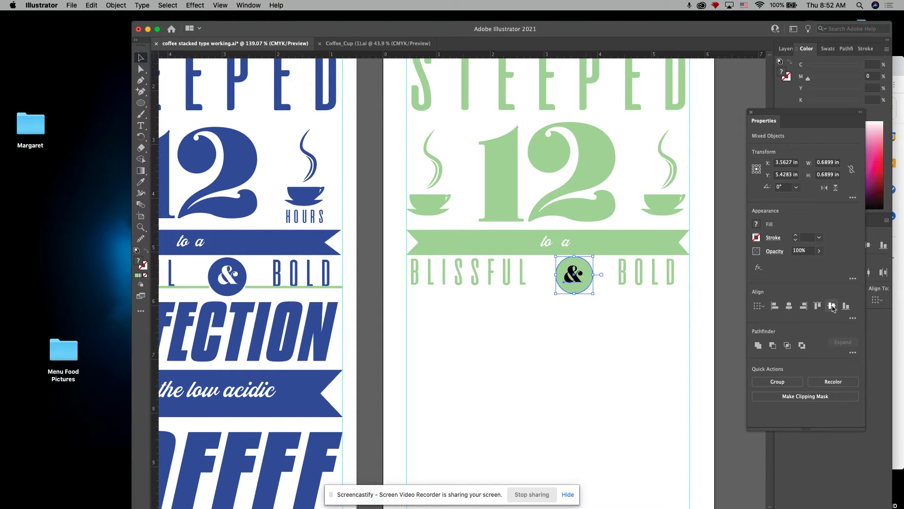
pyautogui.click(548, 388)
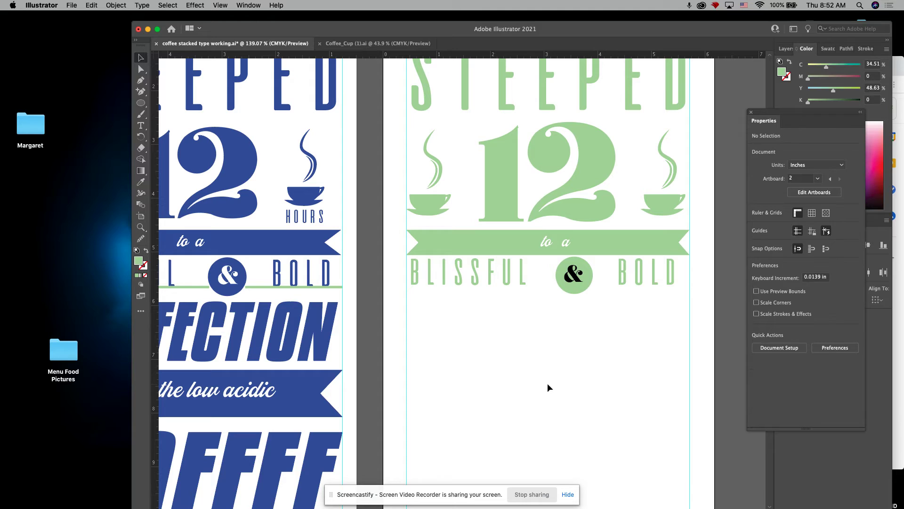
pyautogui.click(578, 278)
pyautogui.moveTo(584, 290); pyautogui.dragTo(588, 295)
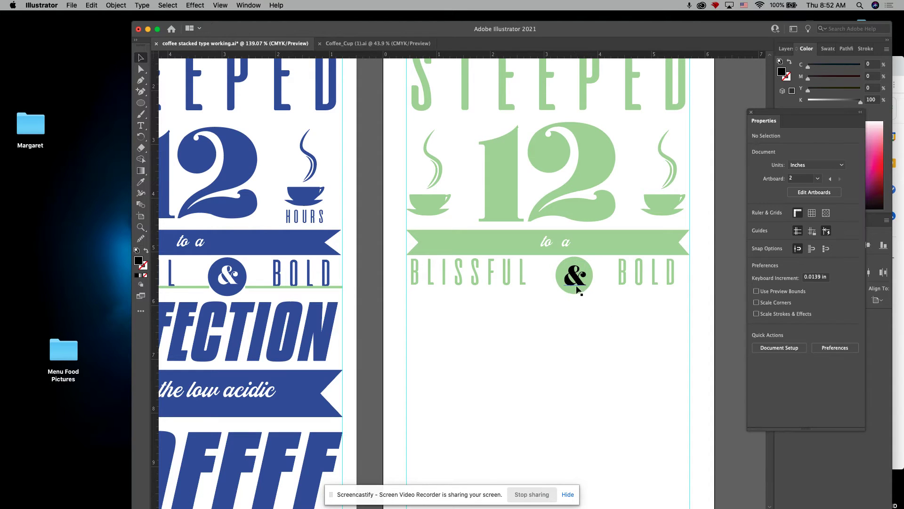
# Vertically center the ampersand on the green circle
pyautogui.click(573, 276)
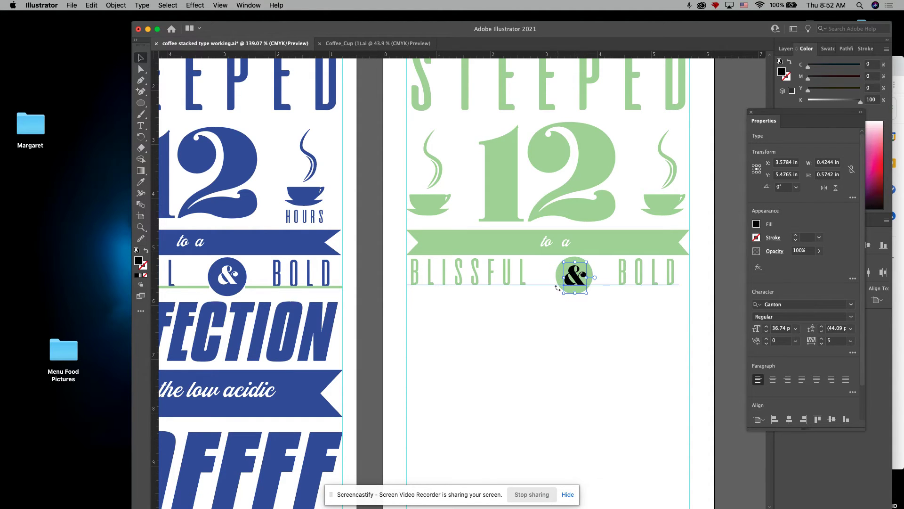
pyautogui.keyDown('shift'); pyautogui.click(591, 273); pyautogui.keyUp('shift')
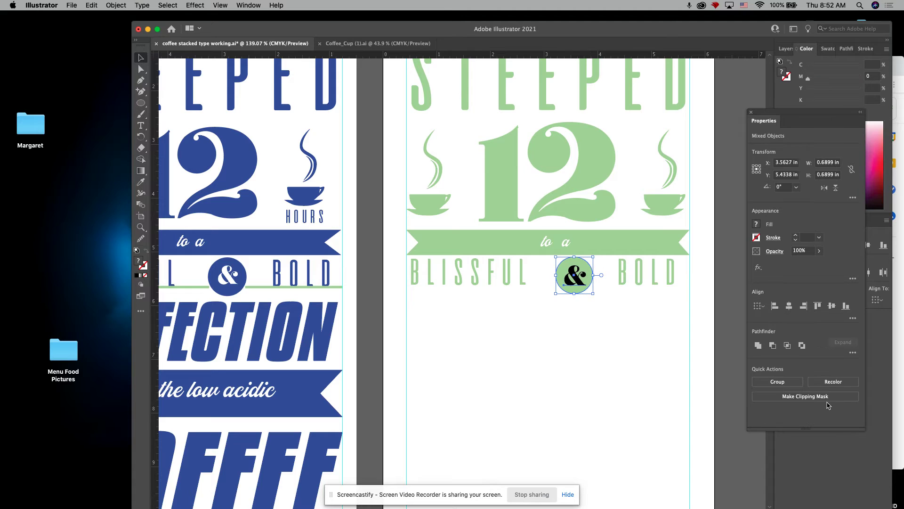
pyautogui.click(832, 306)
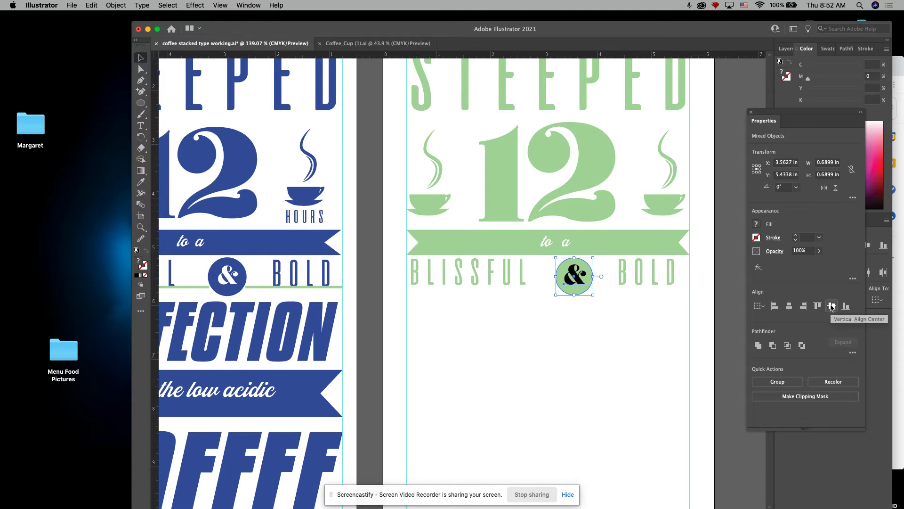
pyautogui.click(634, 377)
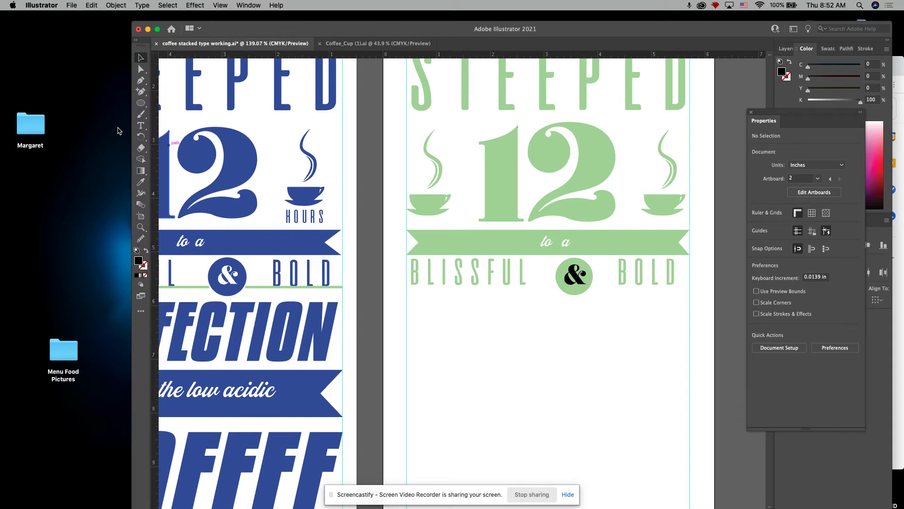
pyautogui.click(585, 291)
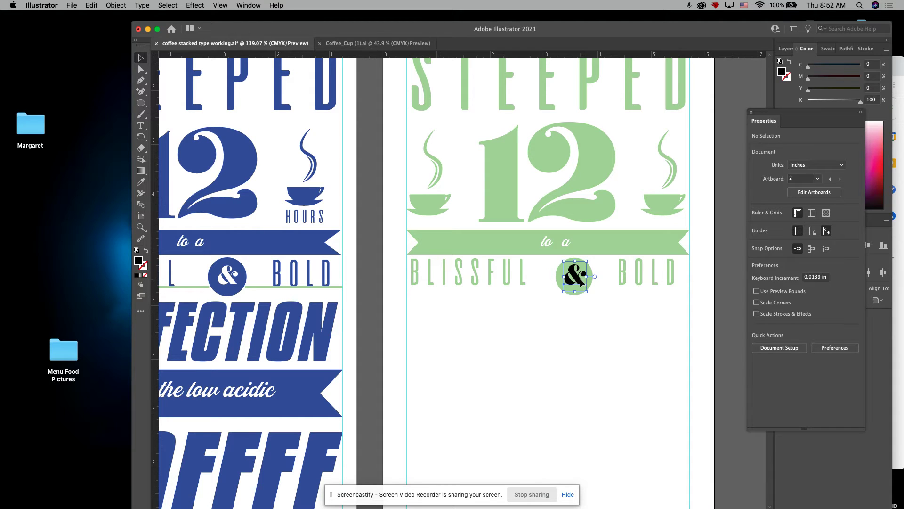
pyautogui.press('shift+super+b')
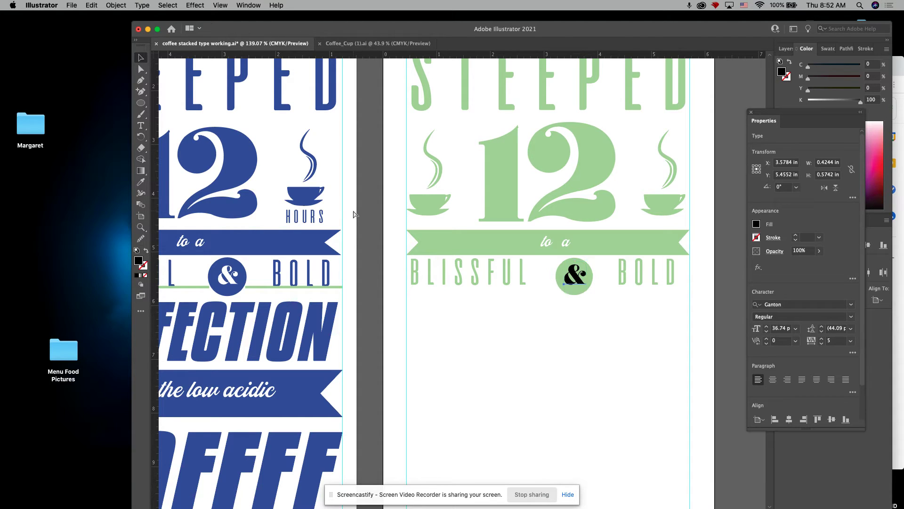
# Outline the ampersand and subtract it from the circle with Pathfinder Minus Front
pyautogui.press('super+g')
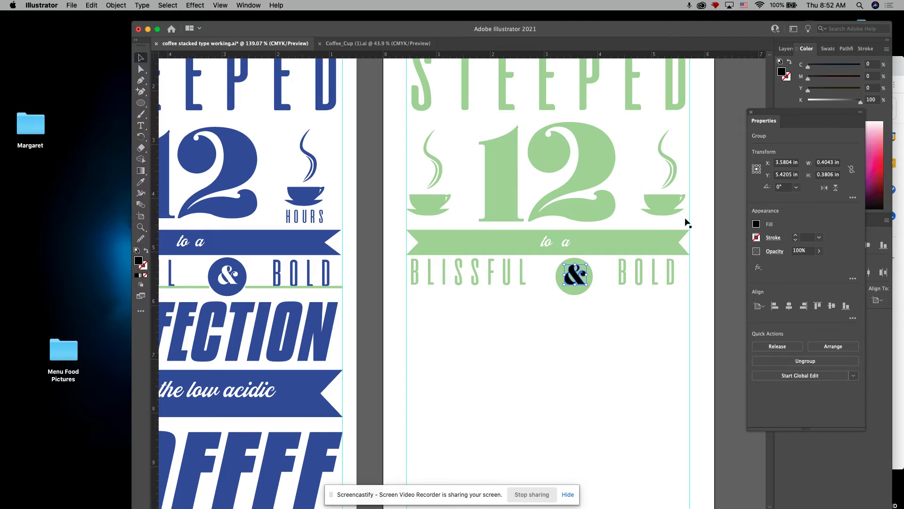
pyautogui.moveTo(815, 118); pyautogui.dragTo(836, 147)
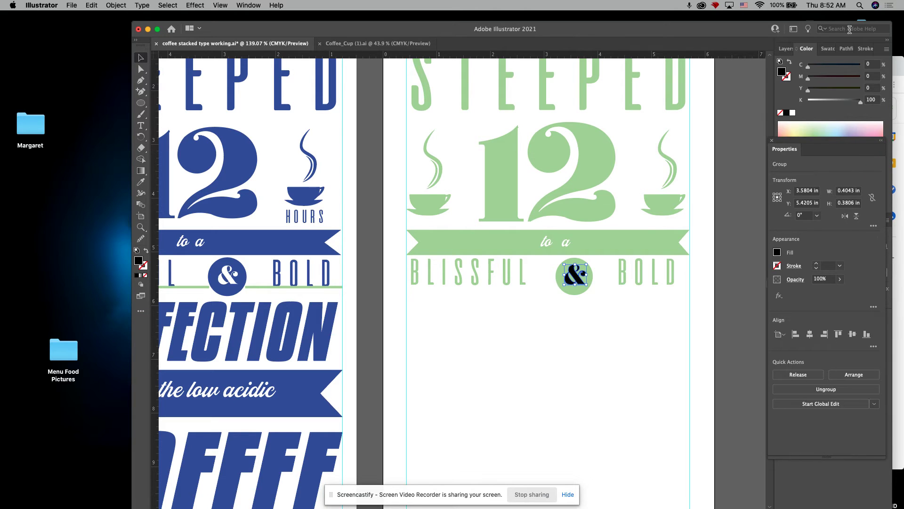
pyautogui.click(840, 48)
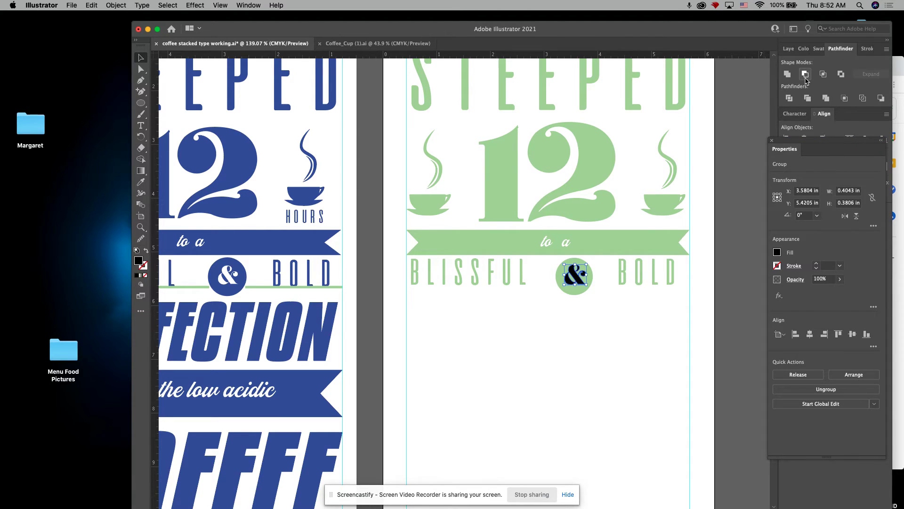
pyautogui.click(806, 75)
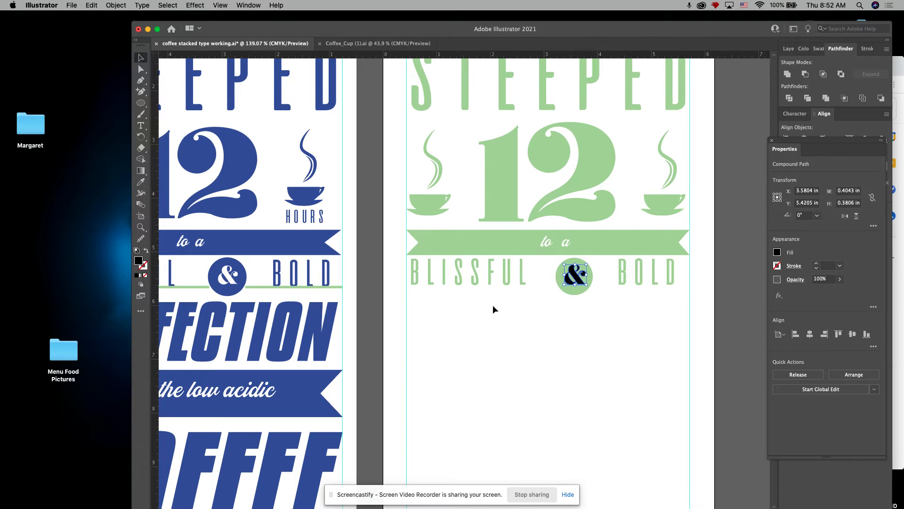
pyautogui.keyDown('shift'); pyautogui.click(580, 294); pyautogui.keyUp('shift')
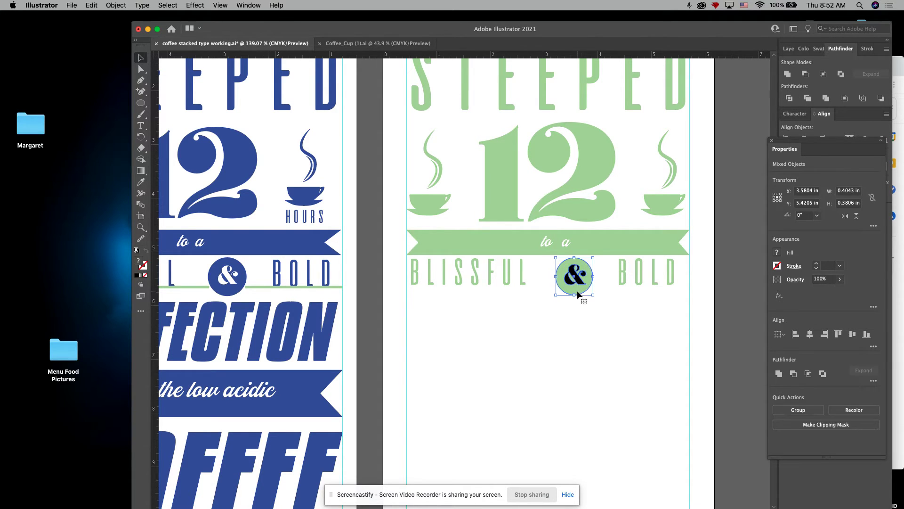
pyautogui.click(805, 73)
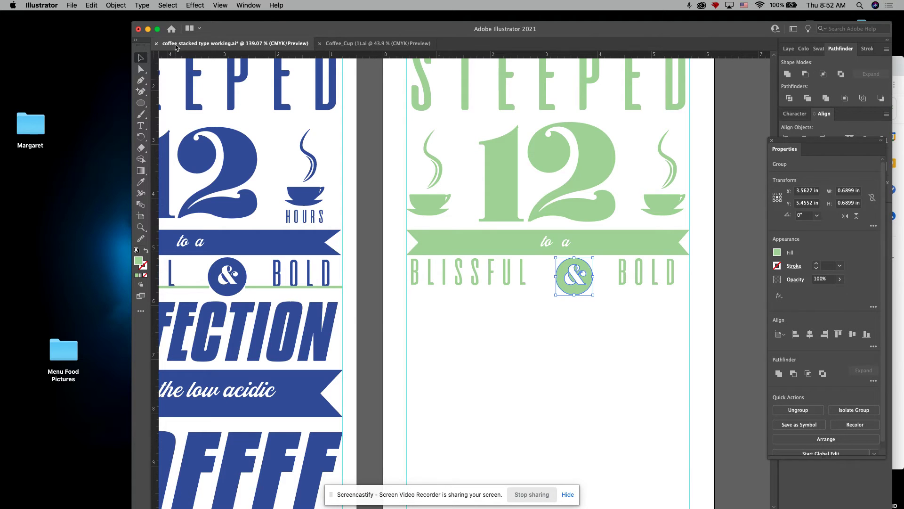
pyautogui.click(527, 332)
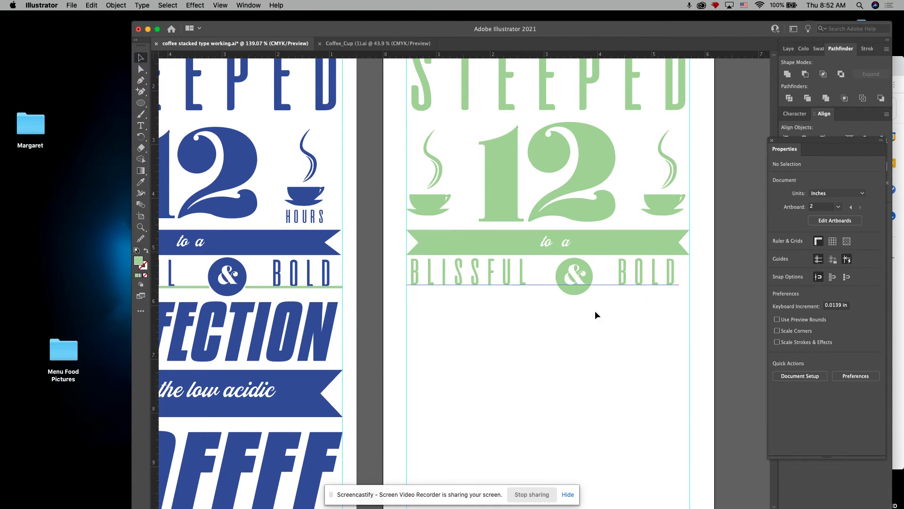